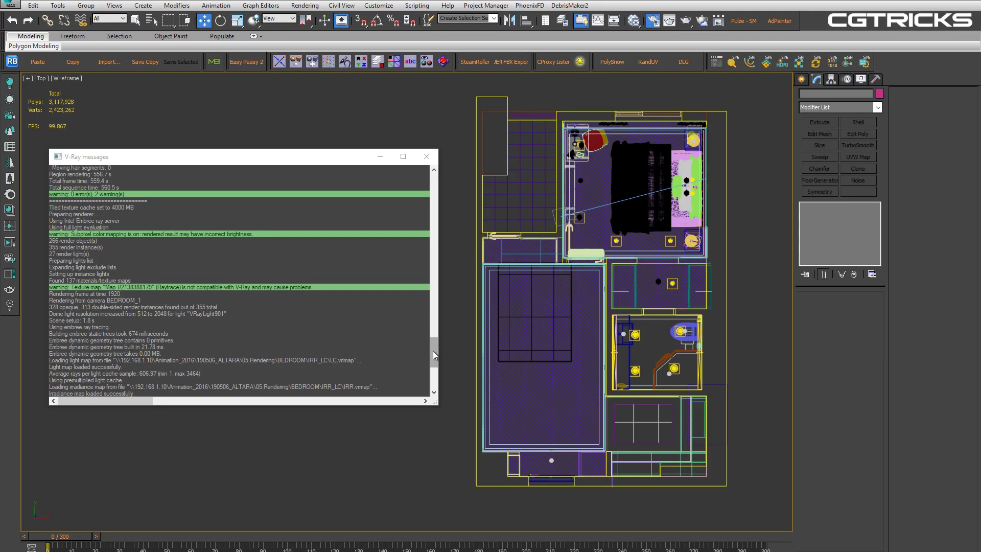
Open the Slate Material Editor, add a node view named View1, and load all scene materials.
{"action": "left_click_drag", "start_coordinate": [438, 334], "coordinate": [435, 366]}
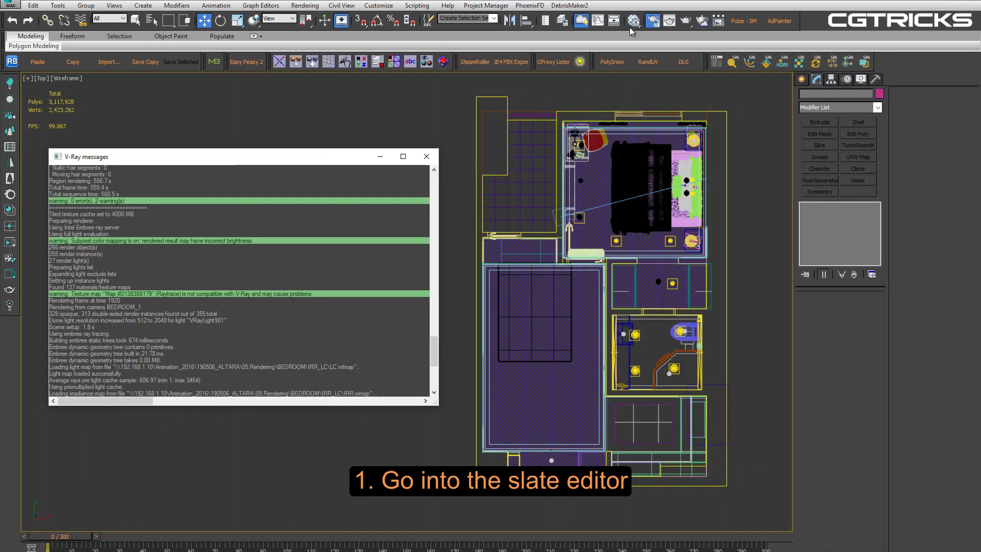
{"action": "left_click", "coordinate": [634, 21]}
{"action": "right_click", "coordinate": [318, 143]}
{"action": "left_click", "coordinate": [333, 149]}
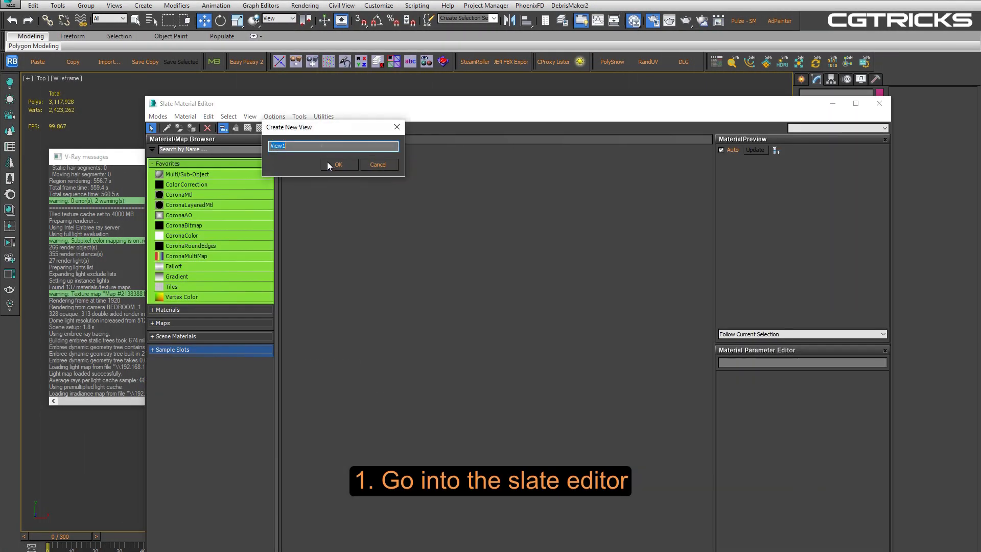
{"action": "left_click", "coordinate": [333, 162]}
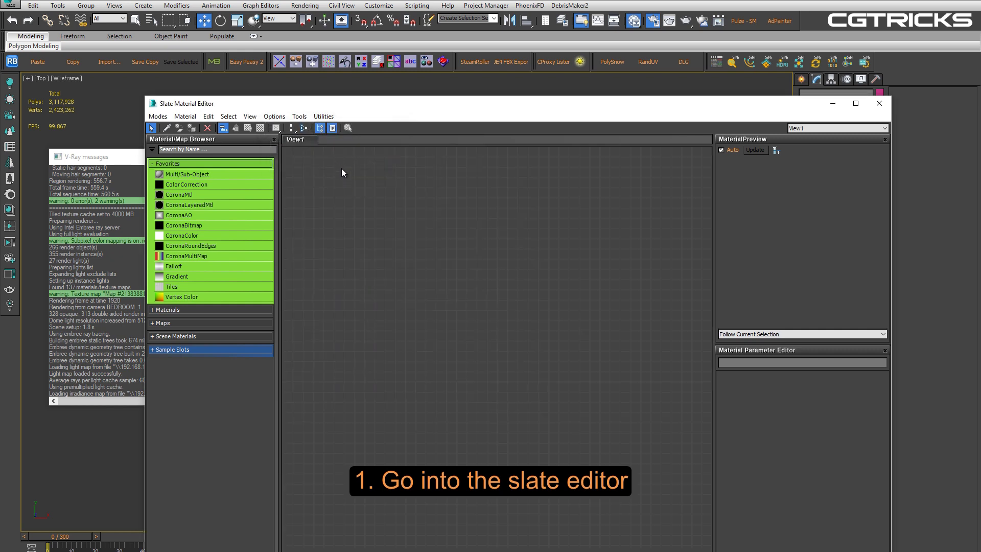
{"action": "left_click", "coordinate": [185, 116]}
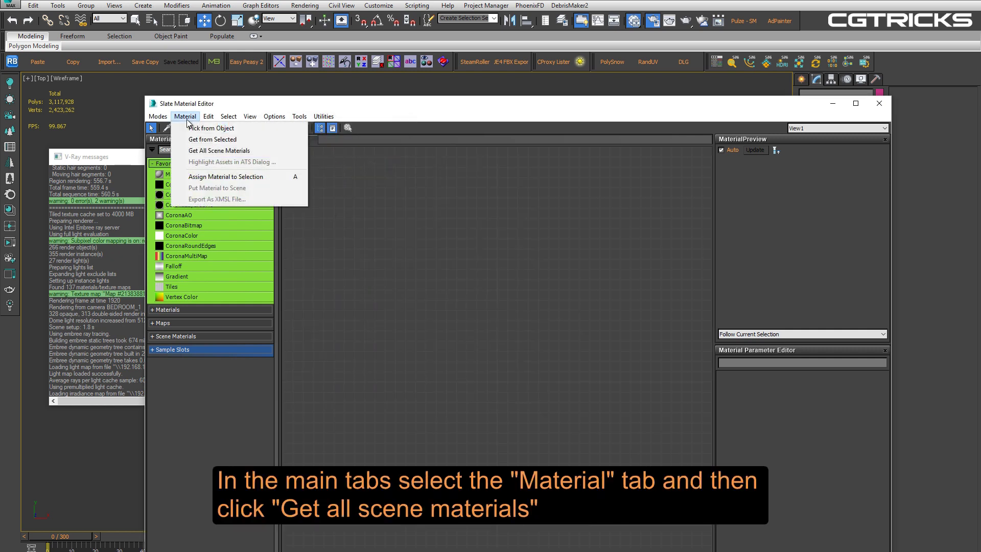
{"action": "left_click", "coordinate": [223, 153]}
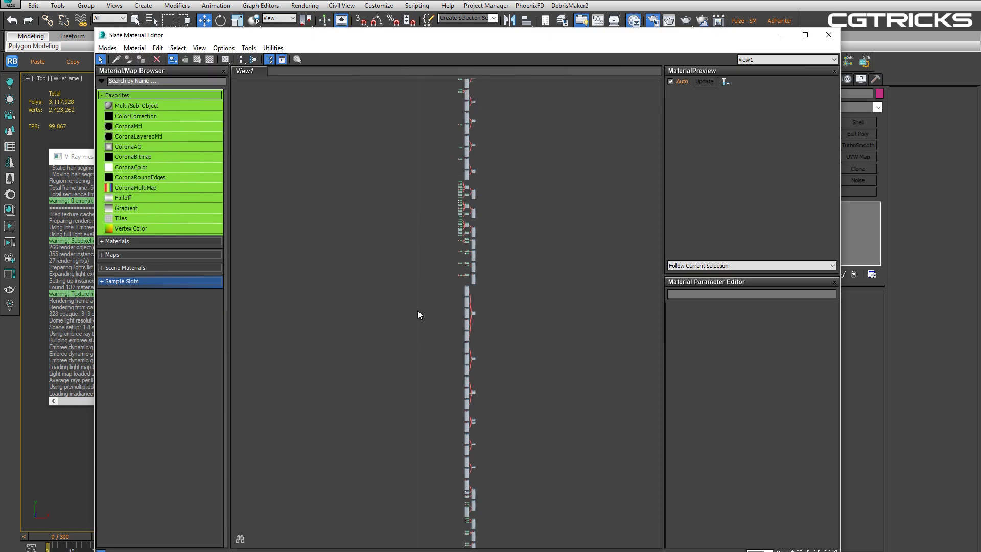
{"action": "key", "text": "alt+Tab"}
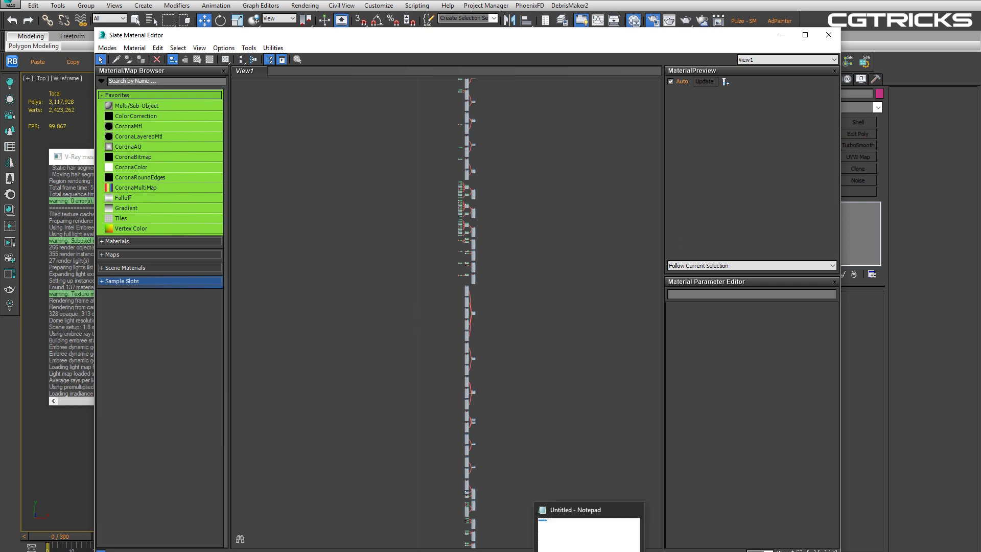
{"action": "left_click", "coordinate": [228, 277]}
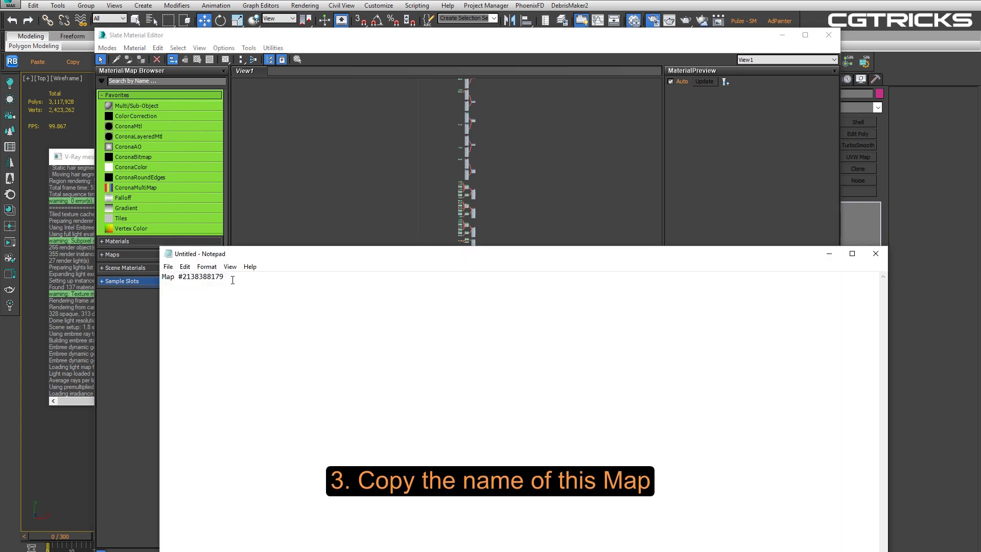
{"action": "left_click_drag", "start_coordinate": [228, 278], "coordinate": [162, 276]}
{"action": "right_click", "coordinate": [182, 280]}
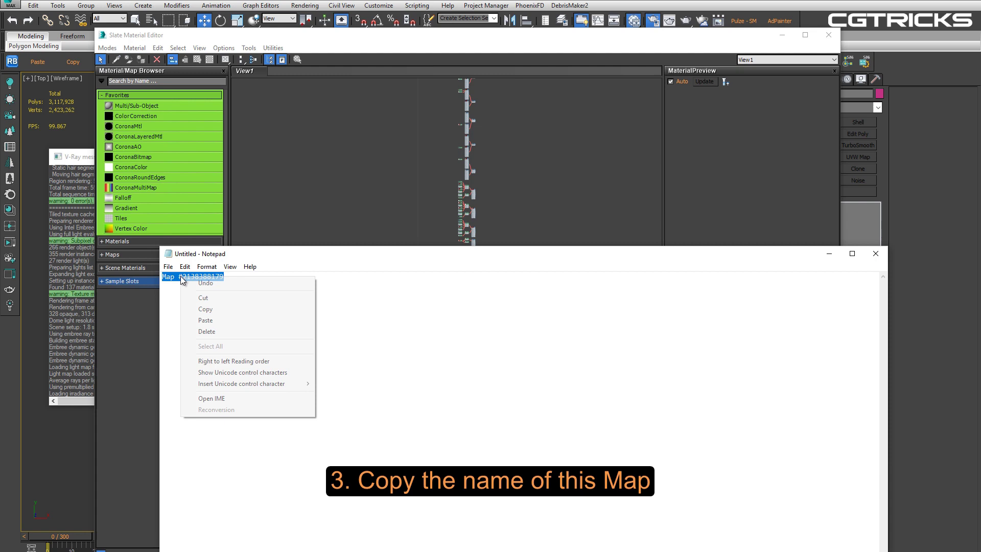
{"action": "left_click", "coordinate": [205, 308]}
{"action": "left_click", "coordinate": [829, 255]}
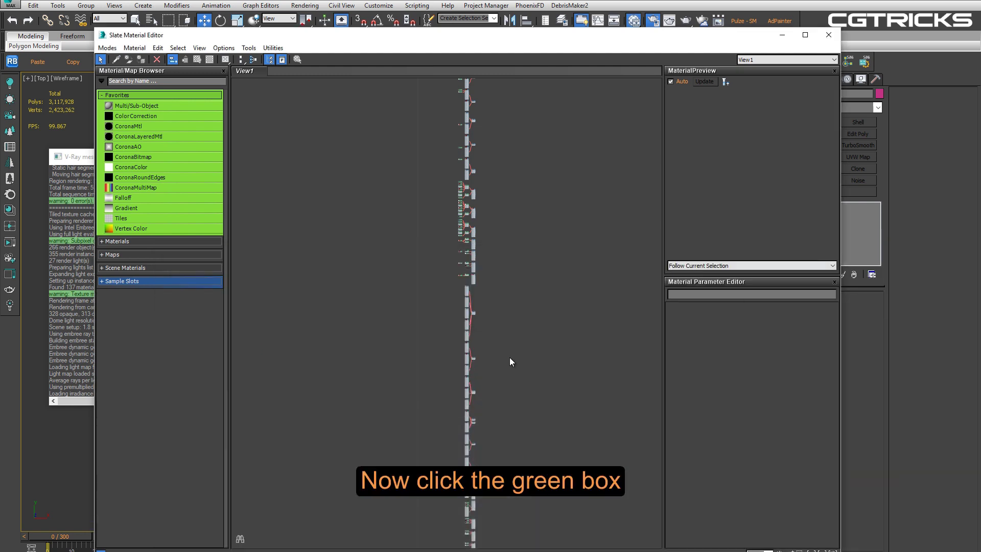
{"action": "left_click", "coordinate": [240, 539]}
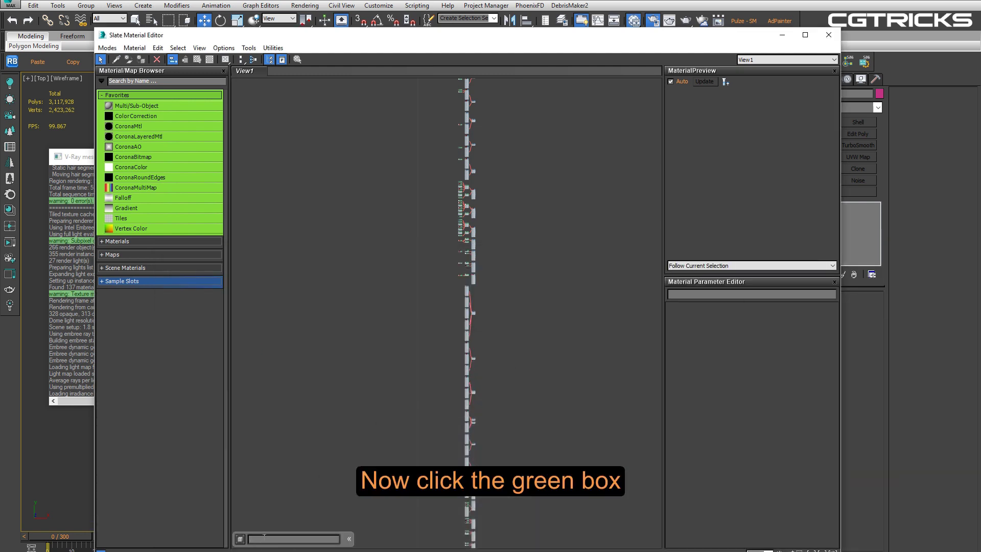
{"action": "key", "text": "ctrl+v"}
{"action": "left_click", "coordinate": [240, 539]}
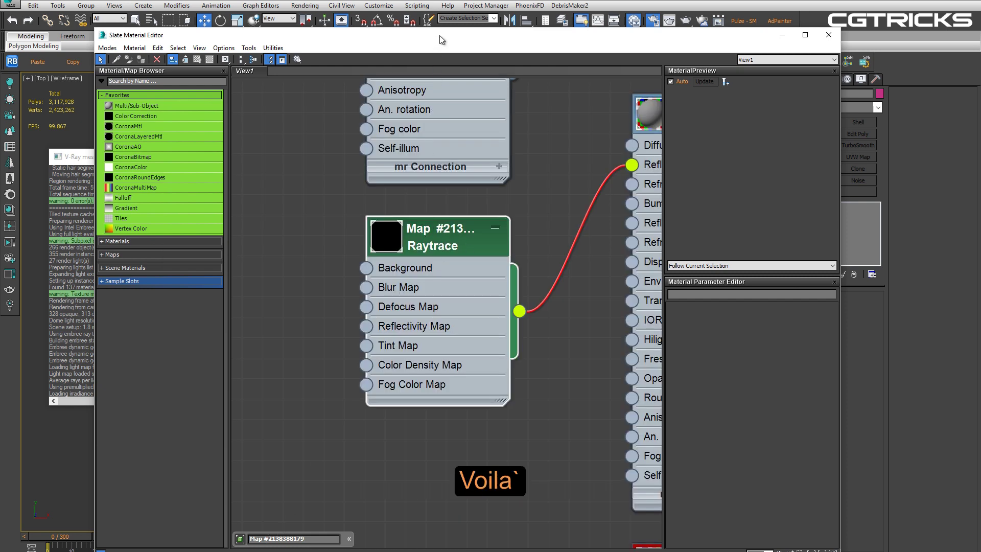
{"action": "left_click_drag", "start_coordinate": [439, 36], "coordinate": [591, 37]}
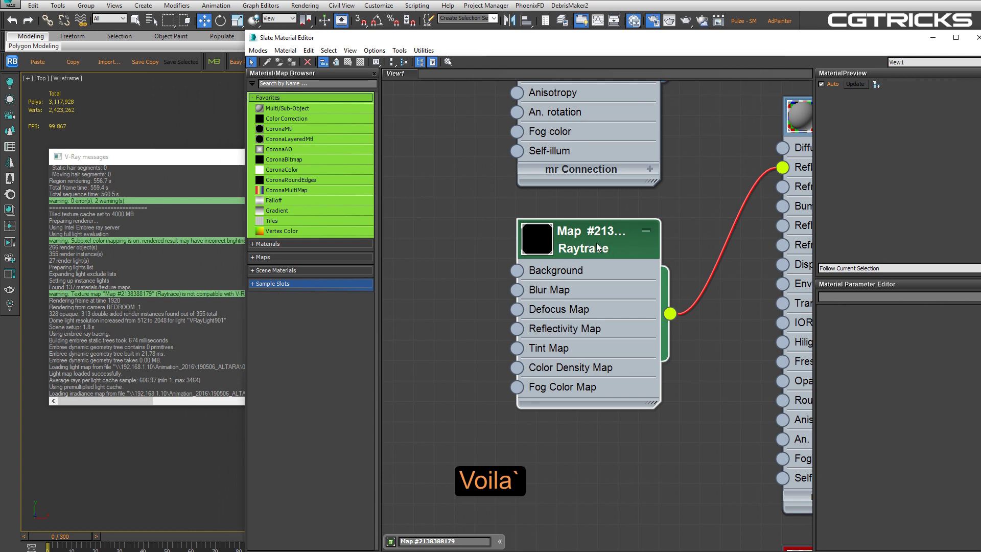
{"action": "left_click_drag", "start_coordinate": [588, 244], "coordinate": [592, 243]}
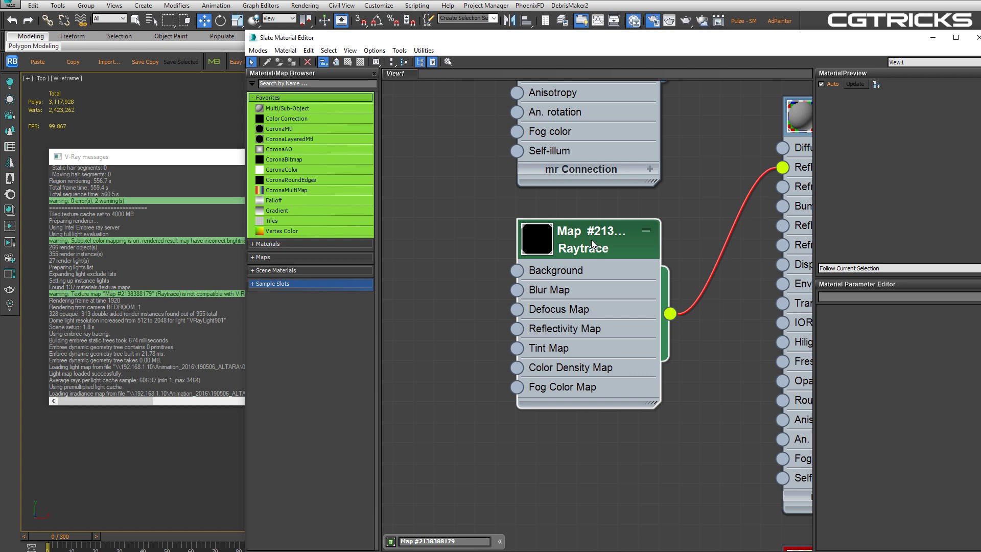
{"action": "key", "text": "Delete"}
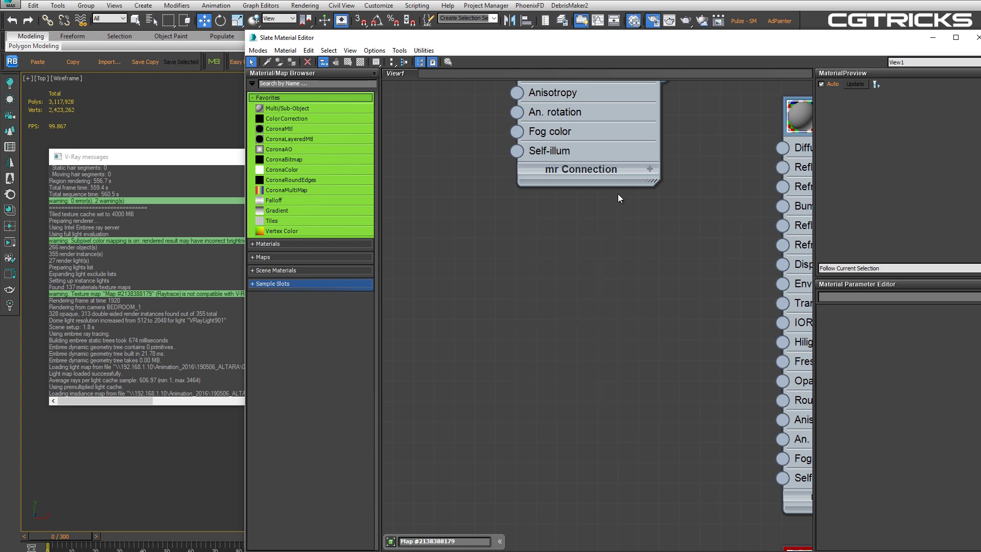
{"action": "scroll", "coordinate": [594, 302], "scroll_direction": "down", "scroll_amount": 2}
{"action": "scroll", "coordinate": [590, 301], "scroll_direction": "down", "scroll_amount": 3}
{"action": "scroll", "coordinate": [590, 301], "scroll_direction": "down", "scroll_amount": 2}
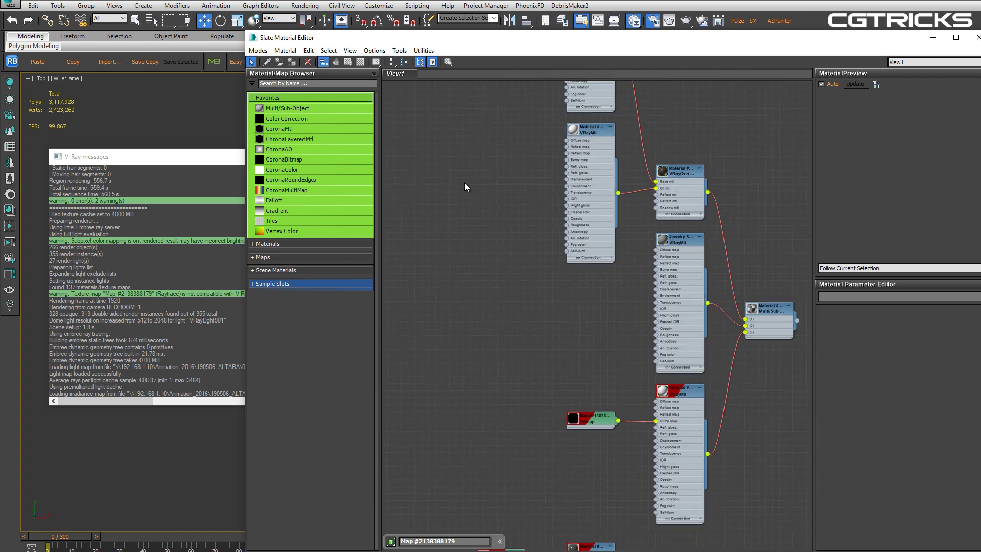
{"action": "middle_click_drag", "start_coordinate": [617, 316], "coordinate": [607, 327]}
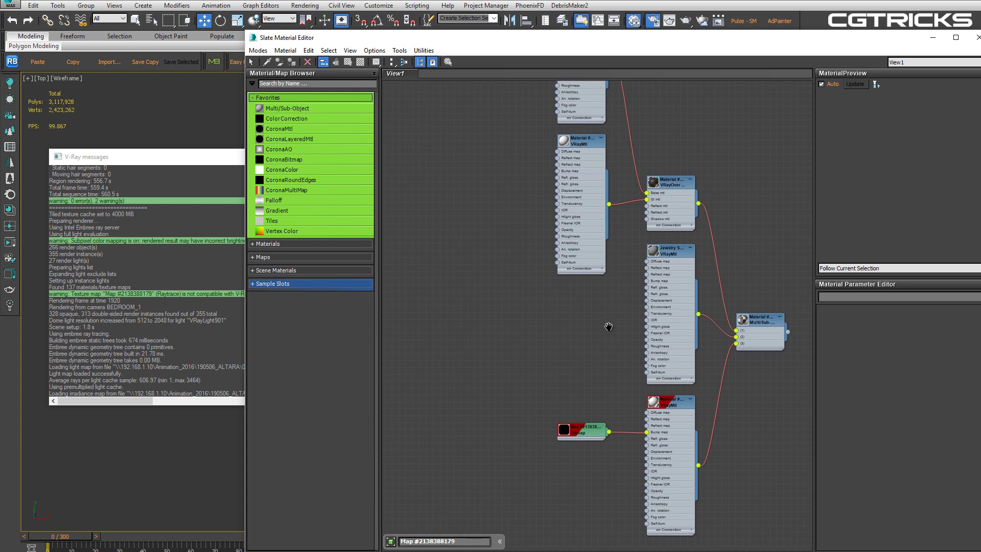
Remove the View1 node view and discard its nodes.
{"action": "right_click", "coordinate": [401, 72]}
{"action": "left_click", "coordinate": [424, 101]}
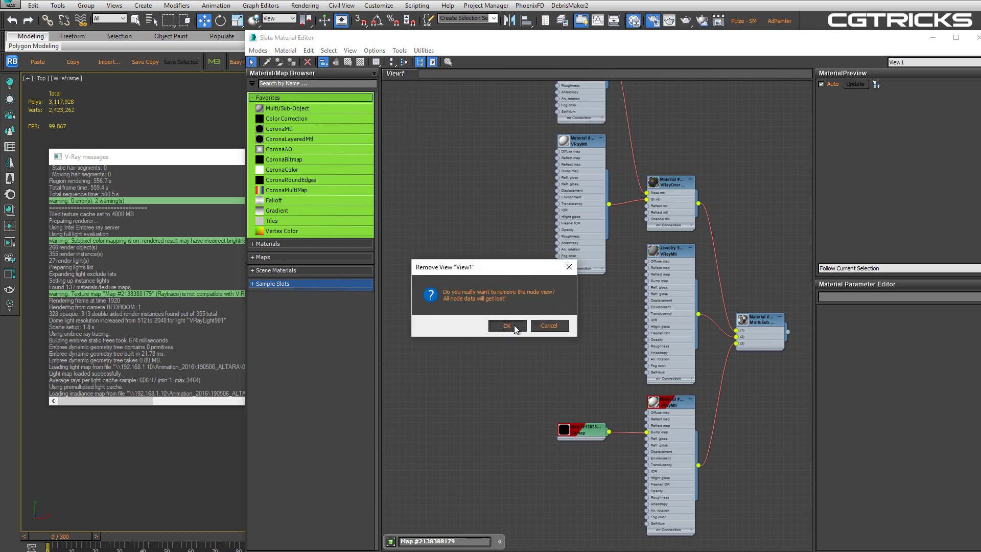
{"action": "left_click", "coordinate": [507, 326]}
Create a fresh empty node view, then close the Slate Material Editor.
{"action": "right_click", "coordinate": [430, 72]}
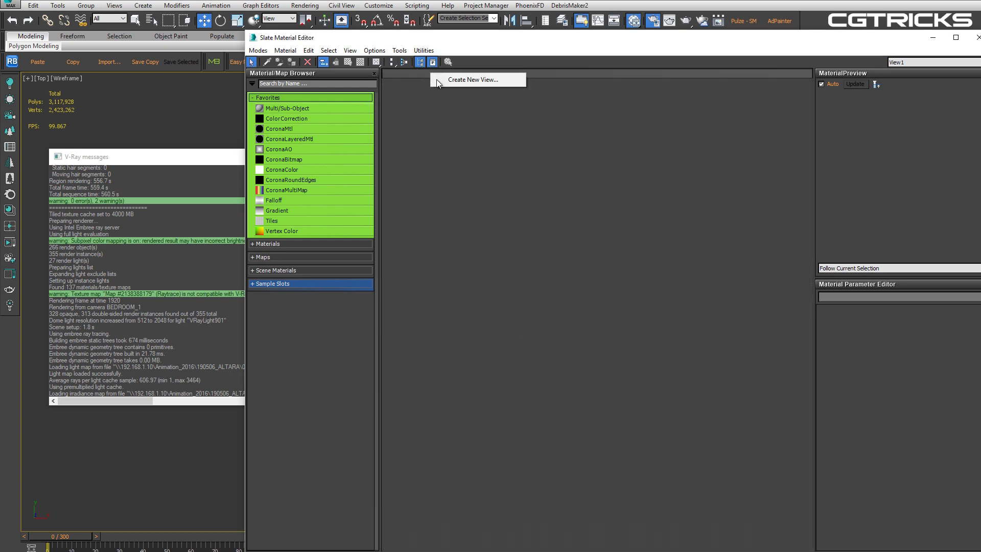
{"action": "left_click", "coordinate": [471, 79]}
{"action": "left_click", "coordinate": [477, 97]}
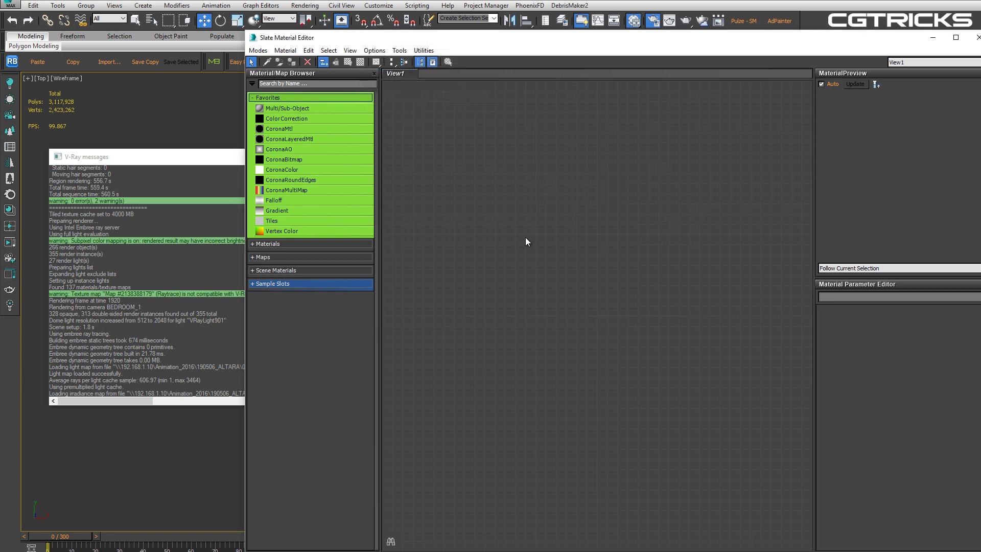
{"action": "middle_click_drag", "start_coordinate": [586, 263], "coordinate": [575, 272]}
{"action": "left_click_drag", "start_coordinate": [899, 37], "coordinate": [863, 41]}
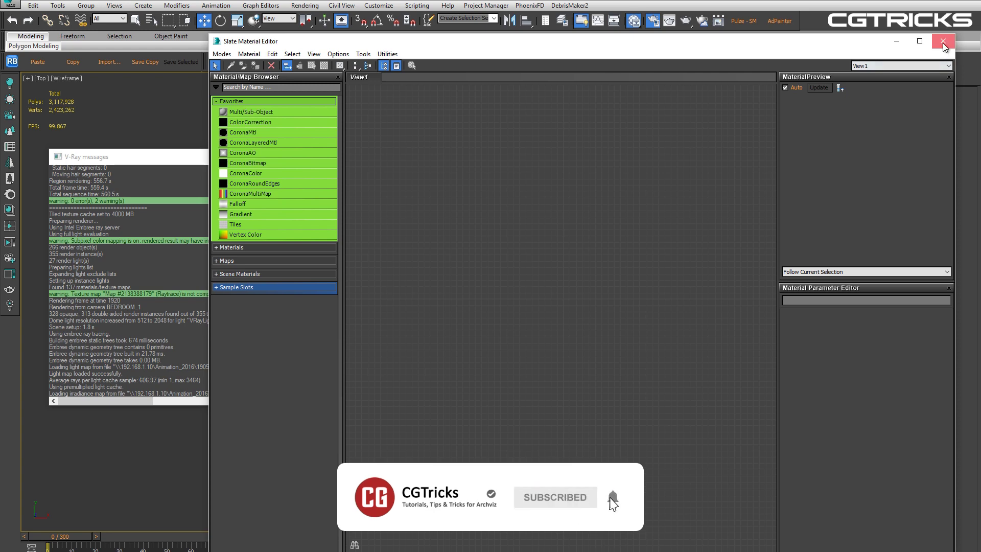
{"action": "left_click", "coordinate": [942, 44]}
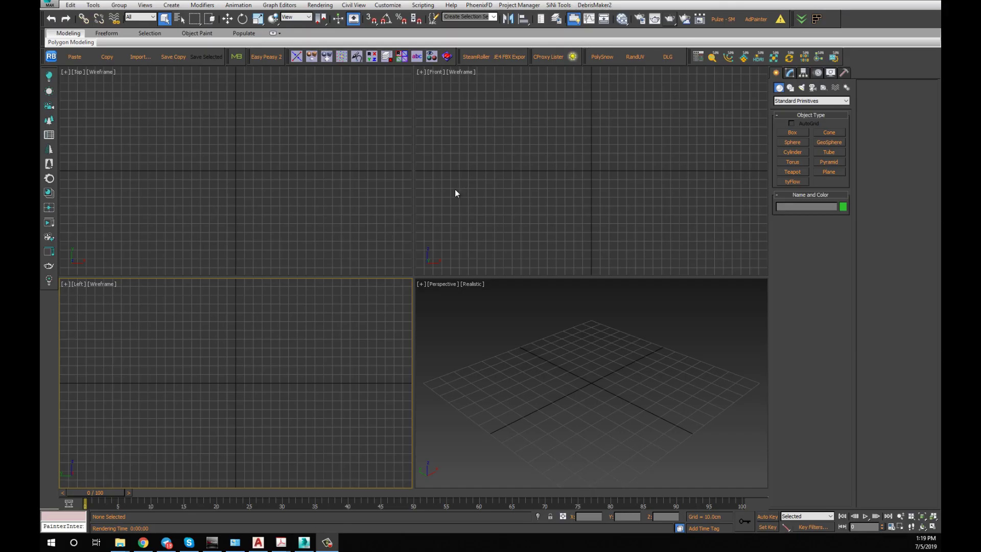
Open Render Setup, start a render, and bring up File Explorer on the C: drive.
{"action": "left_click", "coordinate": [639, 20]}
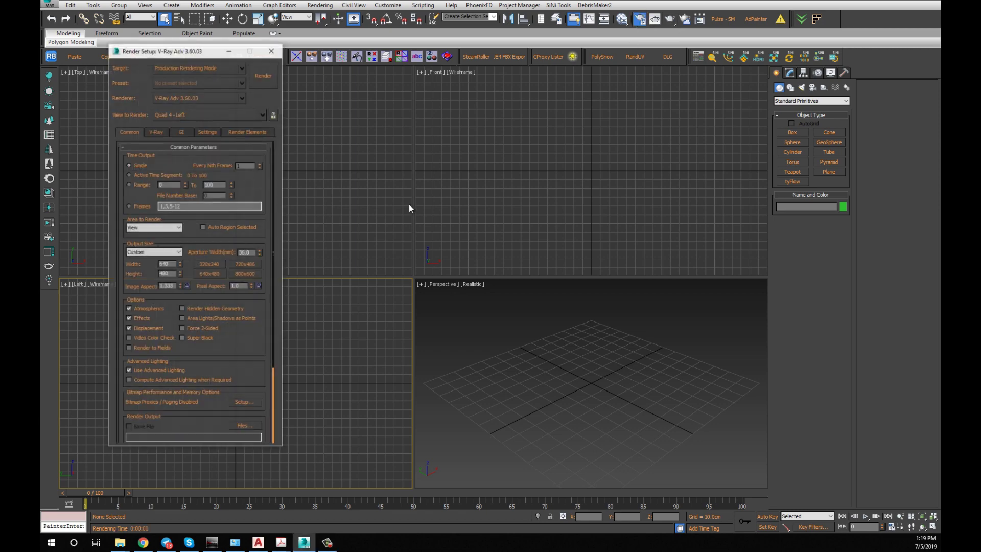
{"action": "left_click", "coordinate": [267, 73]}
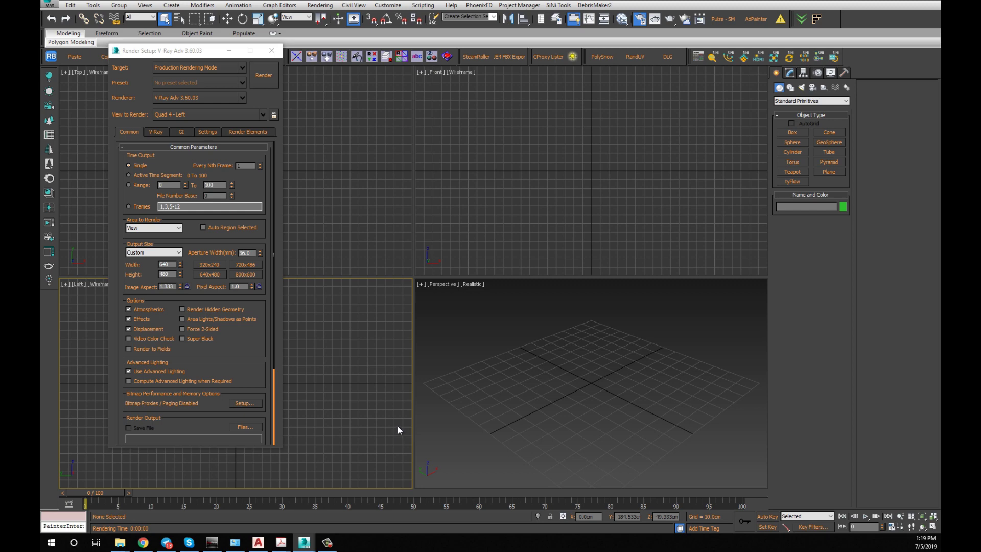
{"action": "left_click", "coordinate": [120, 542]}
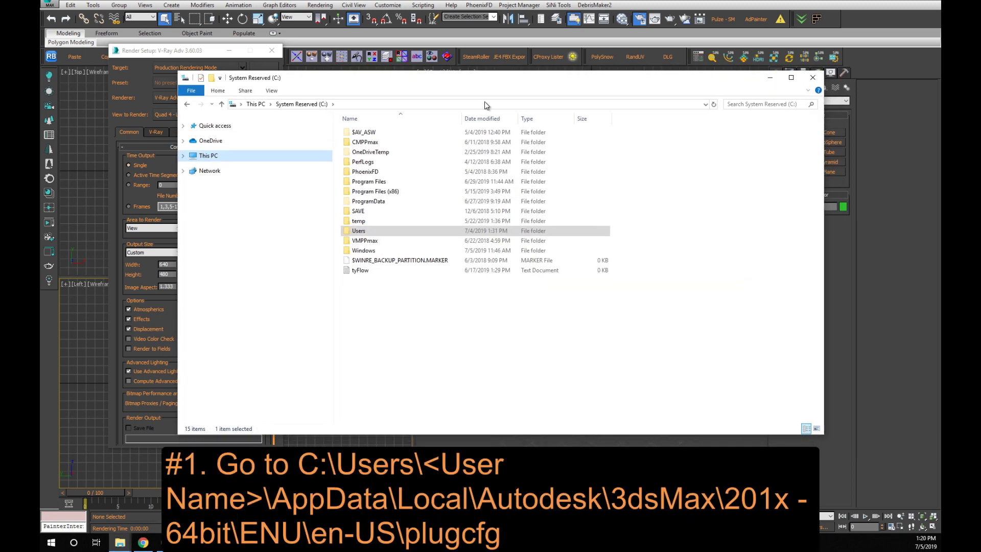
Browse to Users > user > AppData > Local > Autodesk > 3dsMax > 2016 - 64bit > ENU > en-US > plugcfg.
{"action": "left_click", "coordinate": [359, 233]}
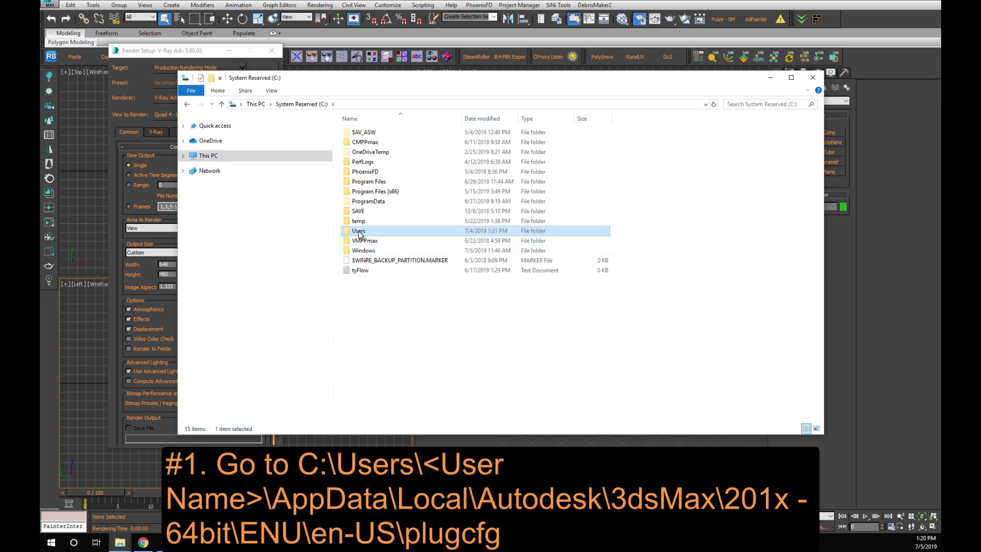
{"action": "double_click", "coordinate": [359, 232]}
{"action": "double_click", "coordinate": [364, 153]}
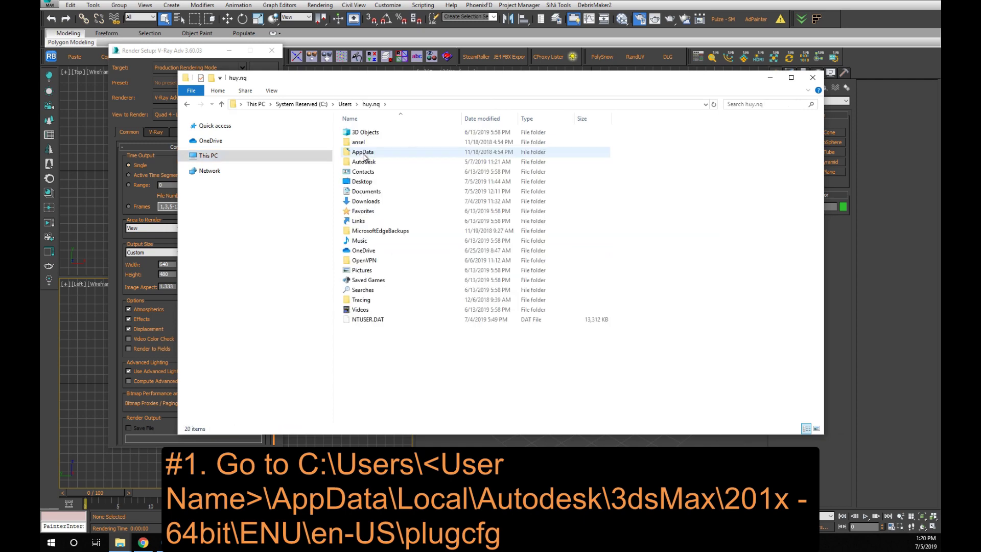
{"action": "double_click", "coordinate": [364, 154]}
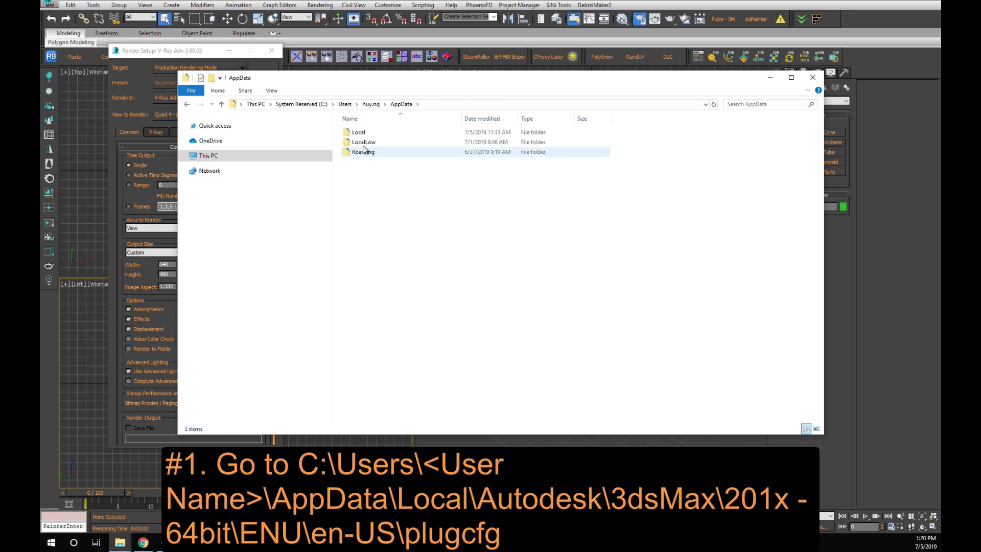
{"action": "double_click", "coordinate": [359, 132]}
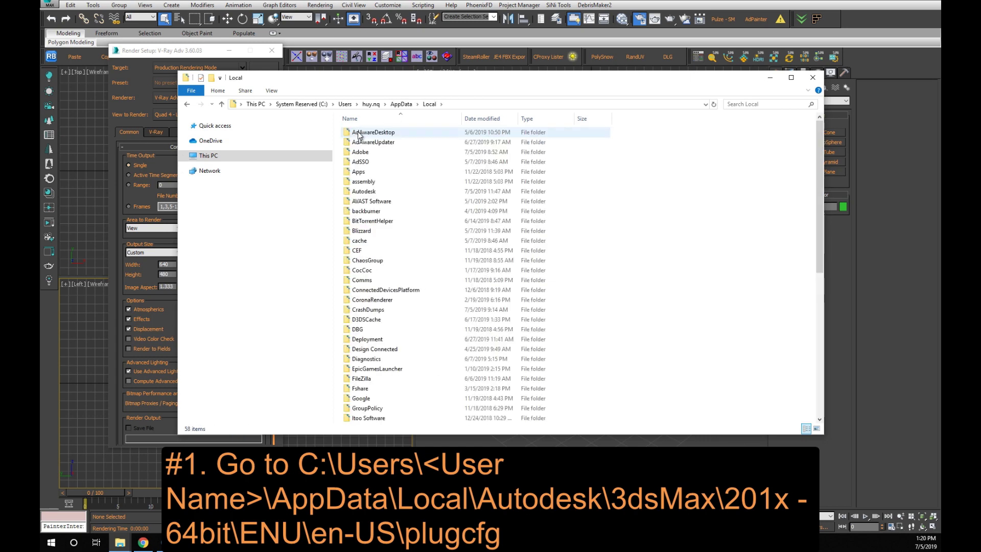
{"action": "double_click", "coordinate": [363, 193]}
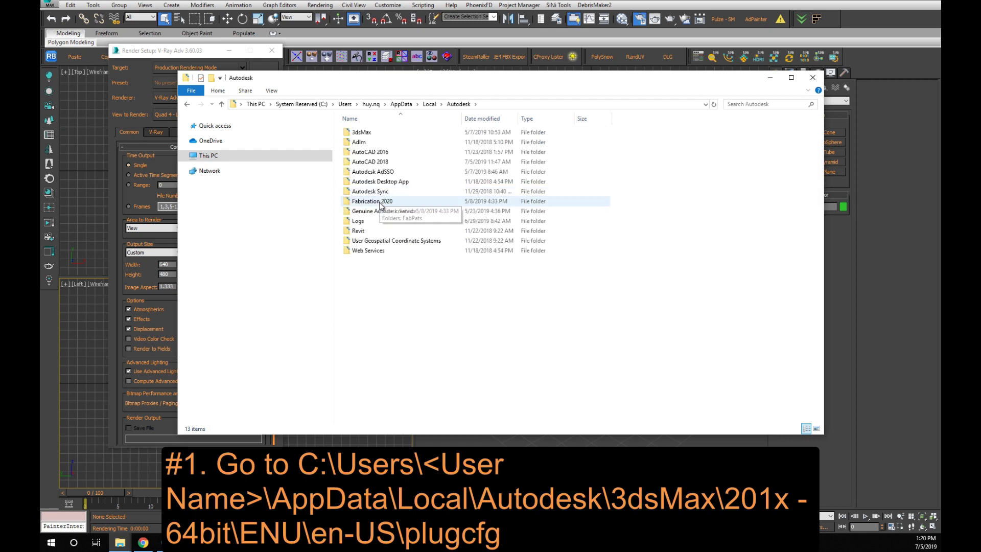
{"action": "double_click", "coordinate": [363, 133]}
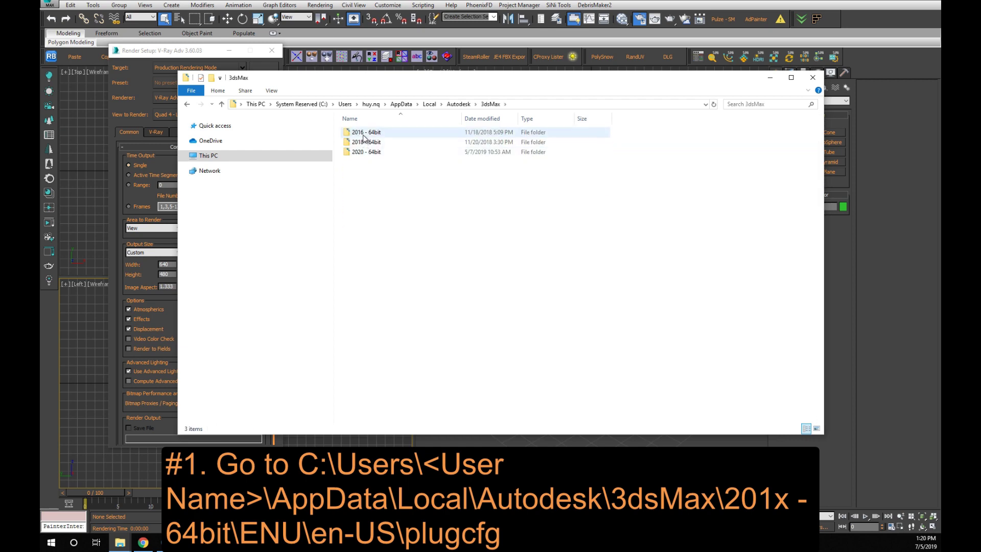
{"action": "left_click", "coordinate": [366, 134]}
{"action": "double_click", "coordinate": [366, 134]}
{"action": "double_click", "coordinate": [365, 133]}
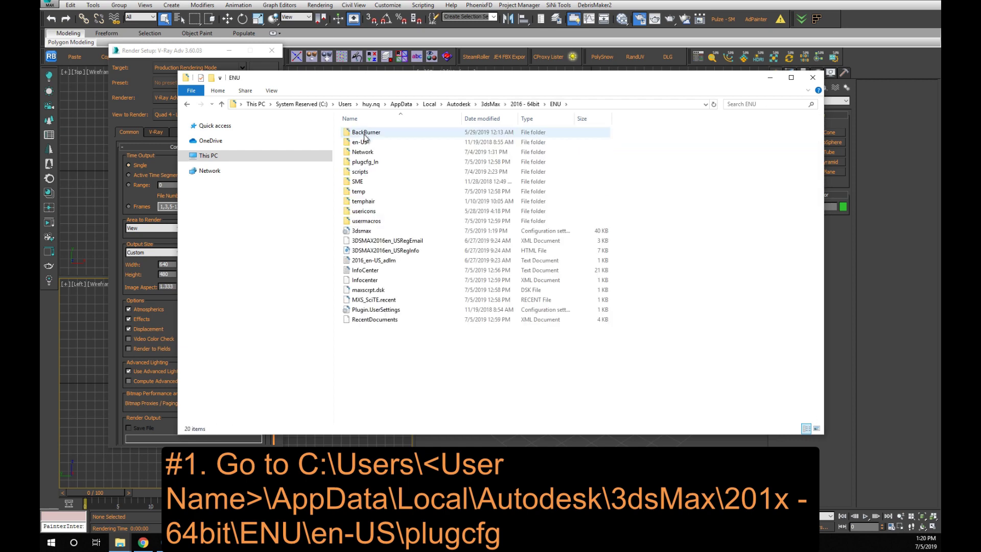
{"action": "double_click", "coordinate": [361, 143]}
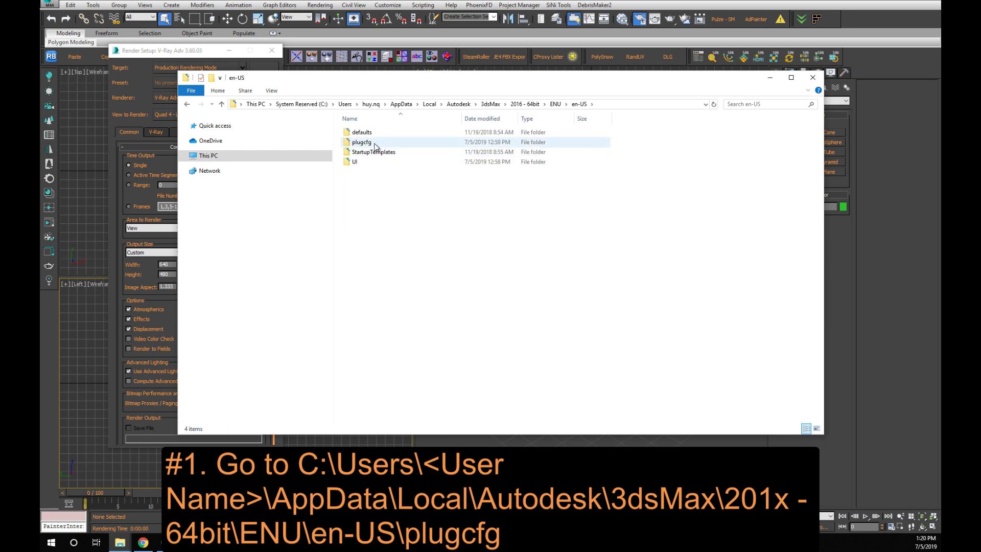
{"action": "double_click", "coordinate": [364, 142]}
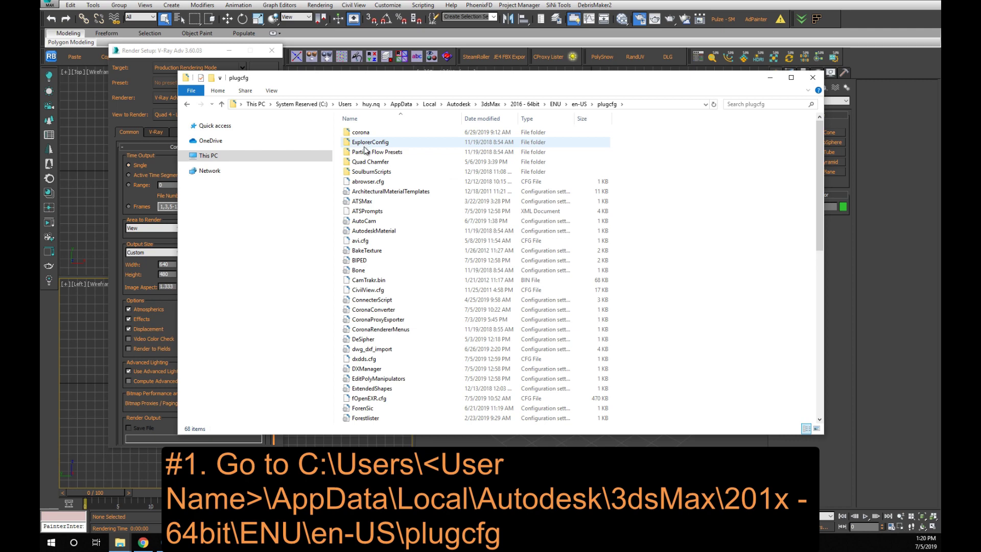
Open the vrayvfbuser settings file in Notepad for editing.
{"action": "scroll", "coordinate": [429, 317], "scroll_direction": "down", "scroll_amount": 13}
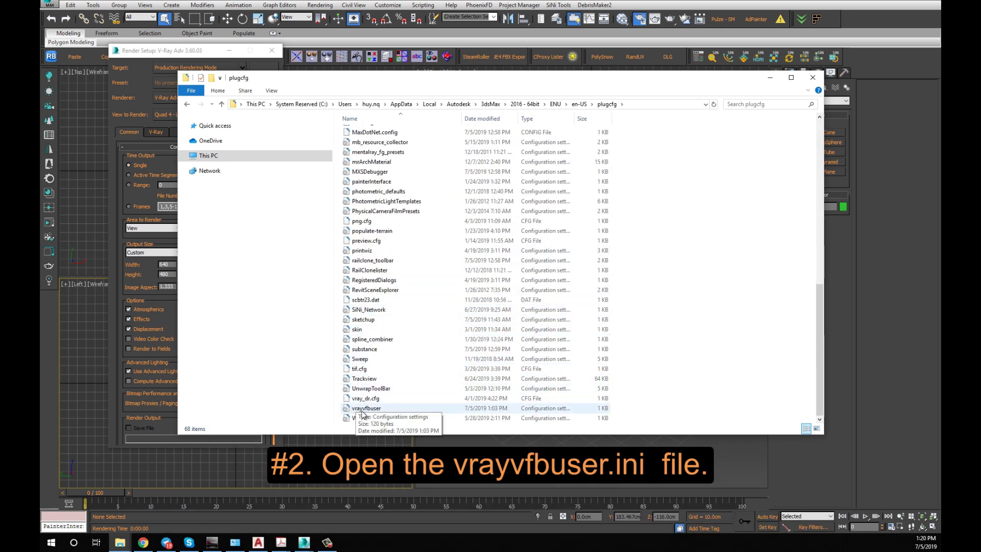
{"action": "left_click", "coordinate": [365, 408]}
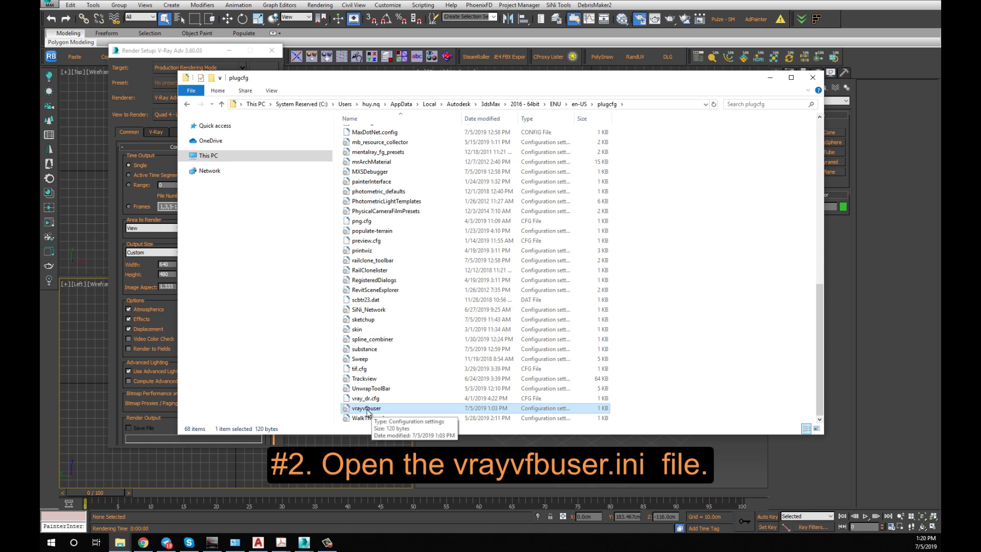
{"action": "right_click", "coordinate": [367, 410]}
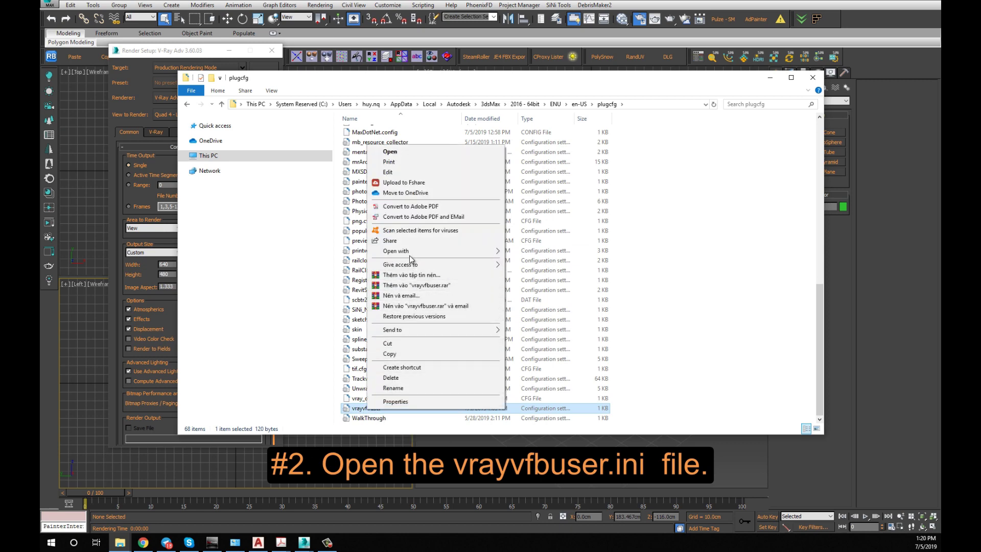
{"action": "mouse_move", "coordinate": [397, 250]}
{"action": "left_click", "coordinate": [529, 252]}
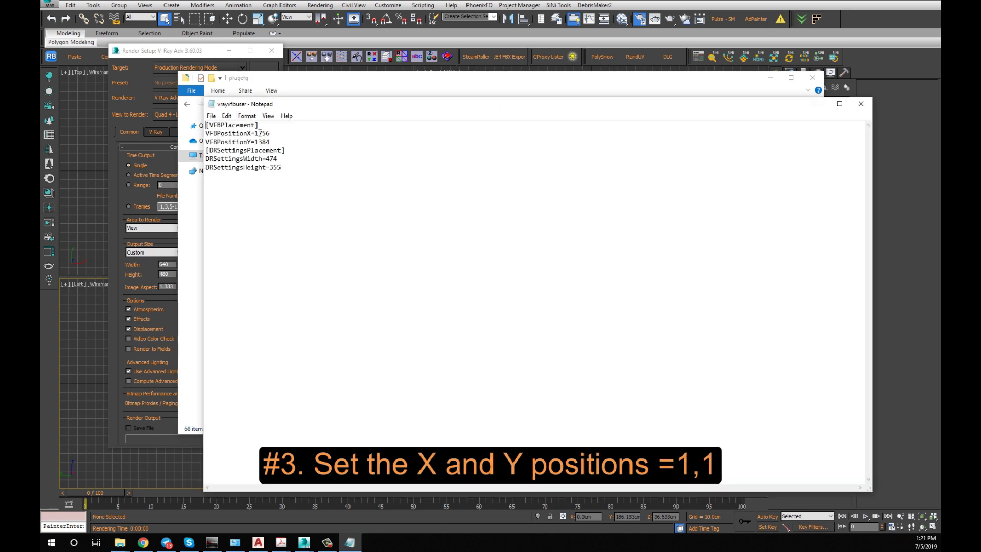
Trim VFBPositionX and VFBPositionY to 1, save vrayvfbuser, and close Notepad.
{"action": "left_click", "coordinate": [279, 133], "text": "shift"}
{"action": "key", "text": "BackSpace"}
{"action": "key", "text": "BackSpace"}
{"action": "left_click", "coordinate": [212, 117]}
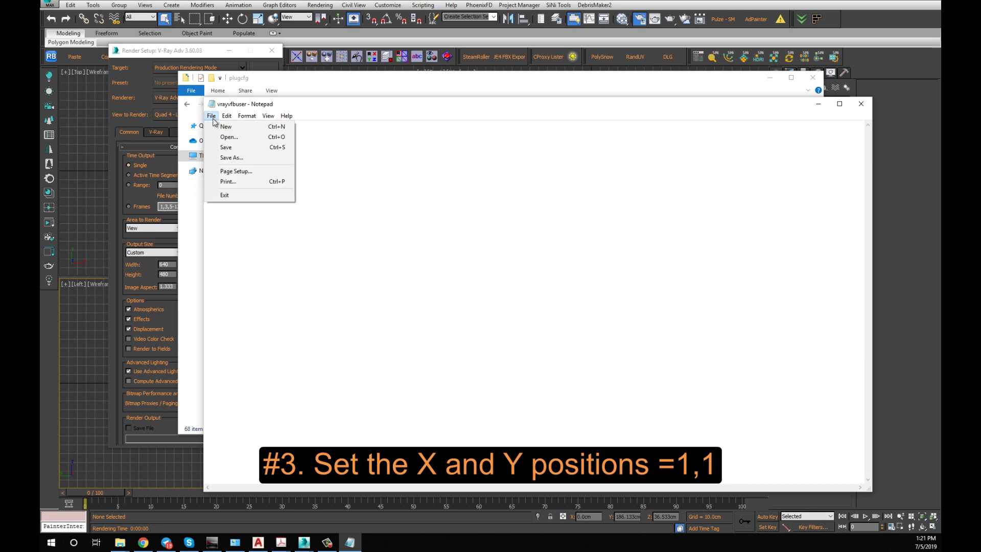
{"action": "left_click", "coordinate": [247, 147]}
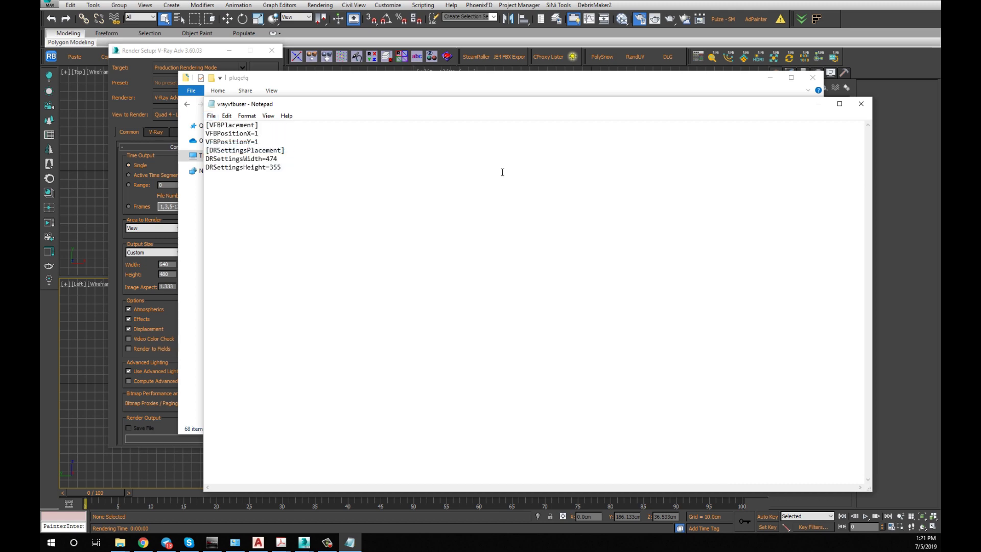
{"action": "left_click", "coordinate": [861, 104]}
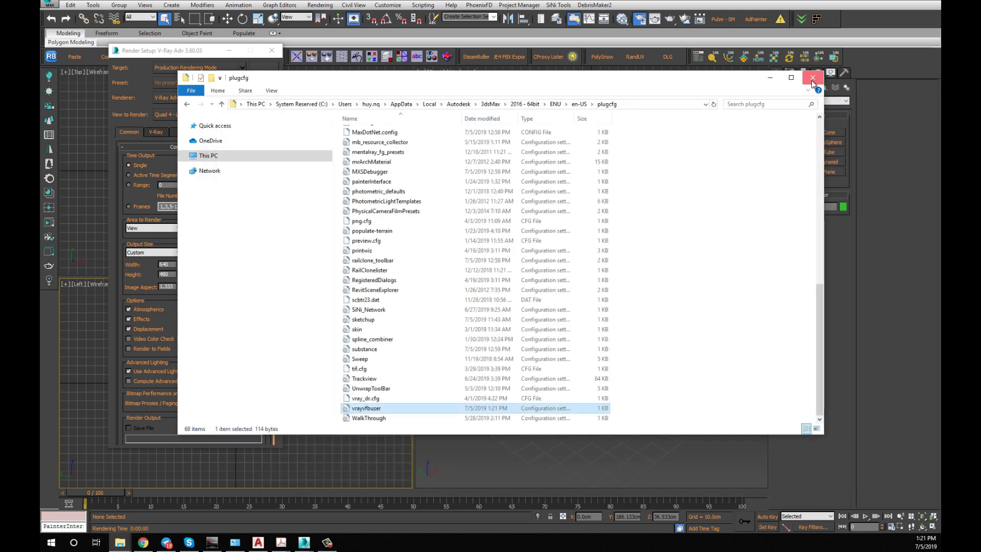
Close Explorer and Render Setup, reset 3ds Max without saving, and reopen Render Setup.
{"action": "left_click", "coordinate": [812, 79]}
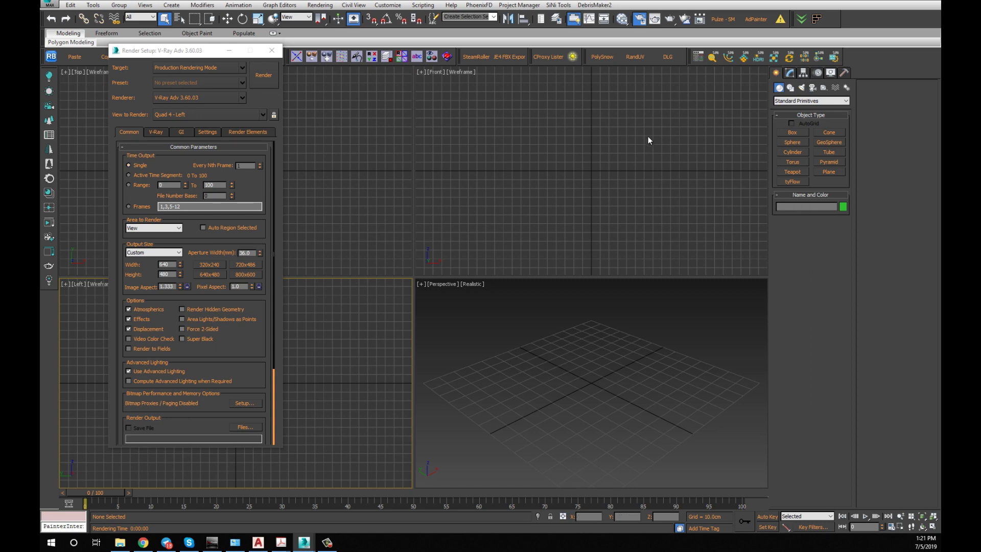
{"action": "left_click", "coordinate": [272, 51]}
{"action": "left_click", "coordinate": [49, 4]}
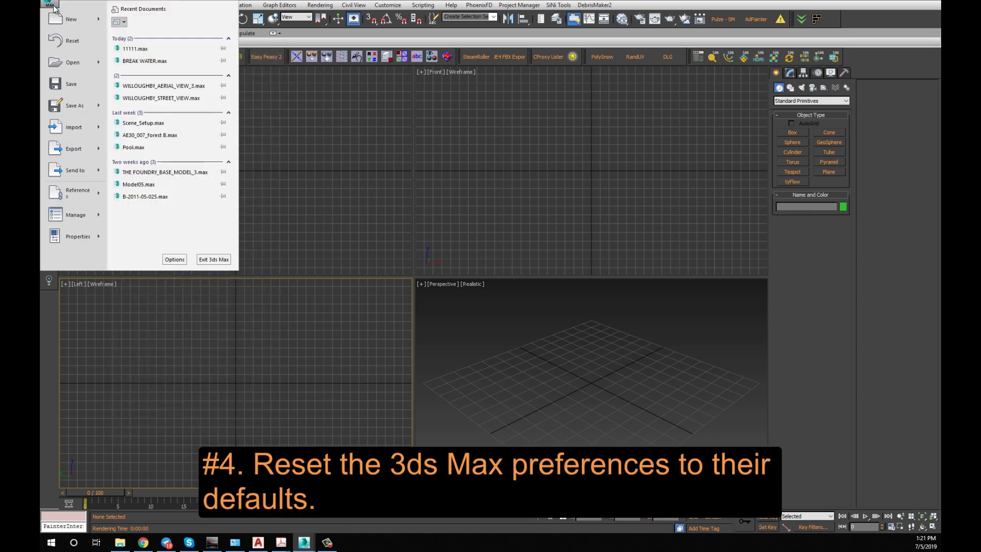
{"action": "key", "text": "Escape"}
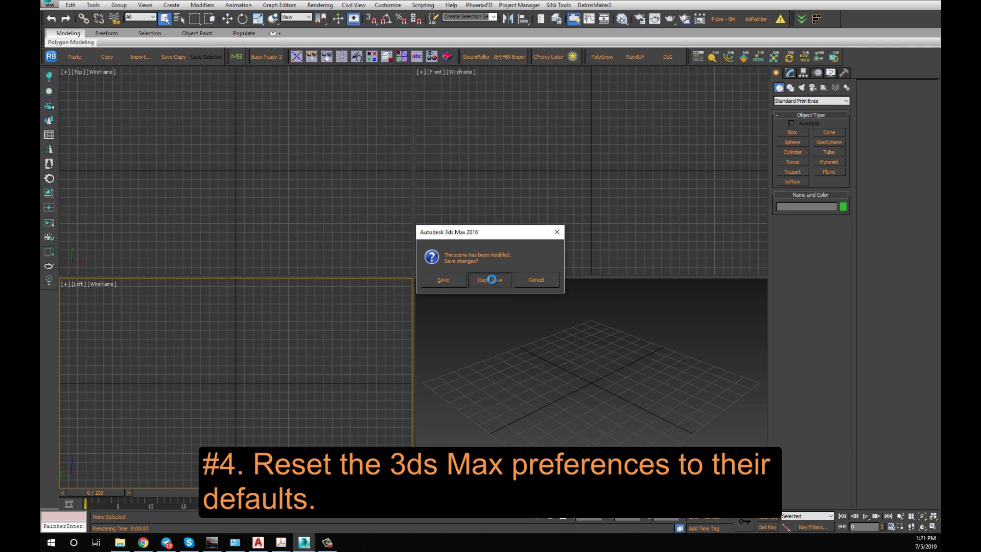
{"action": "left_click", "coordinate": [482, 278]}
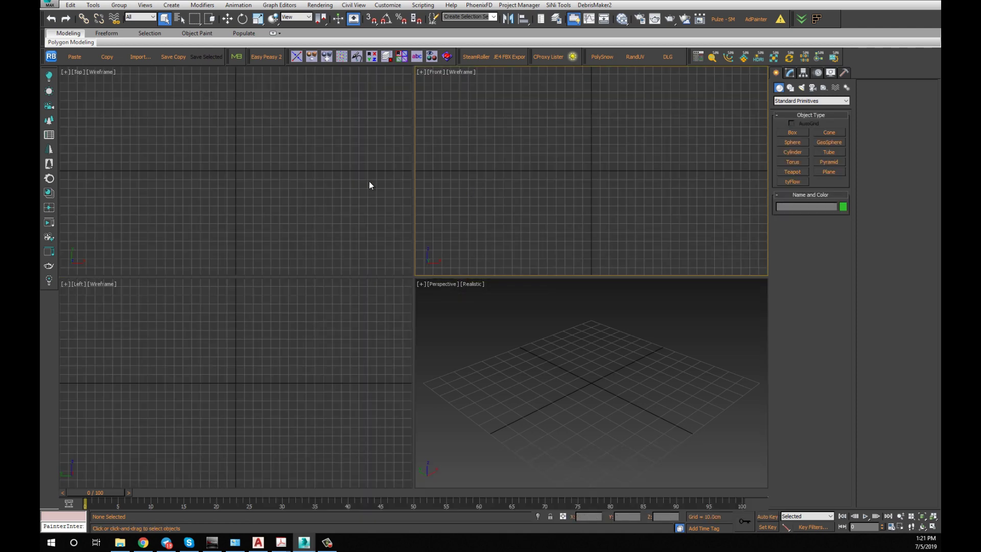
{"action": "left_click", "coordinate": [637, 19]}
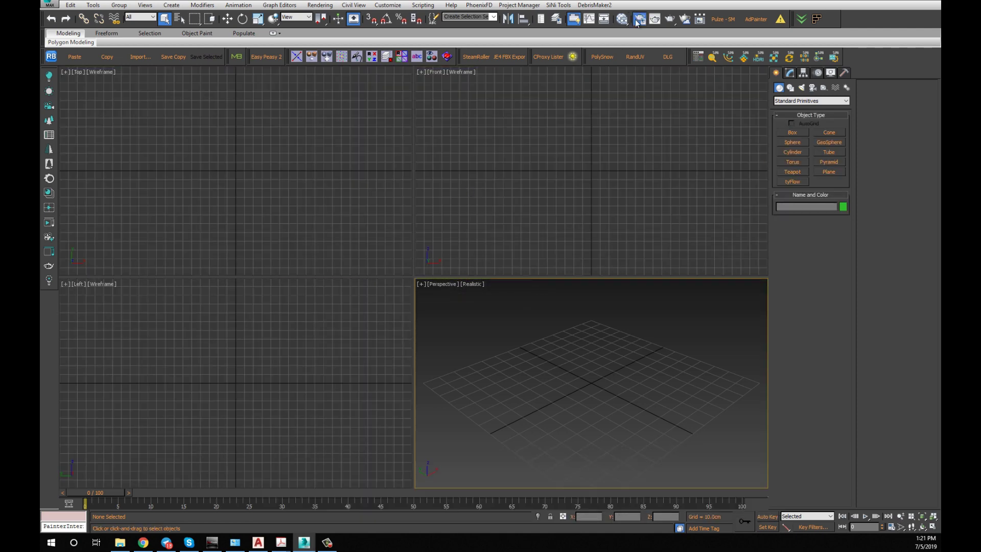
Set V-Ray Adv 3.60.03 as renderer, test-render the empty scene, and close the frame buffer.
{"action": "left_click", "coordinate": [212, 95]}
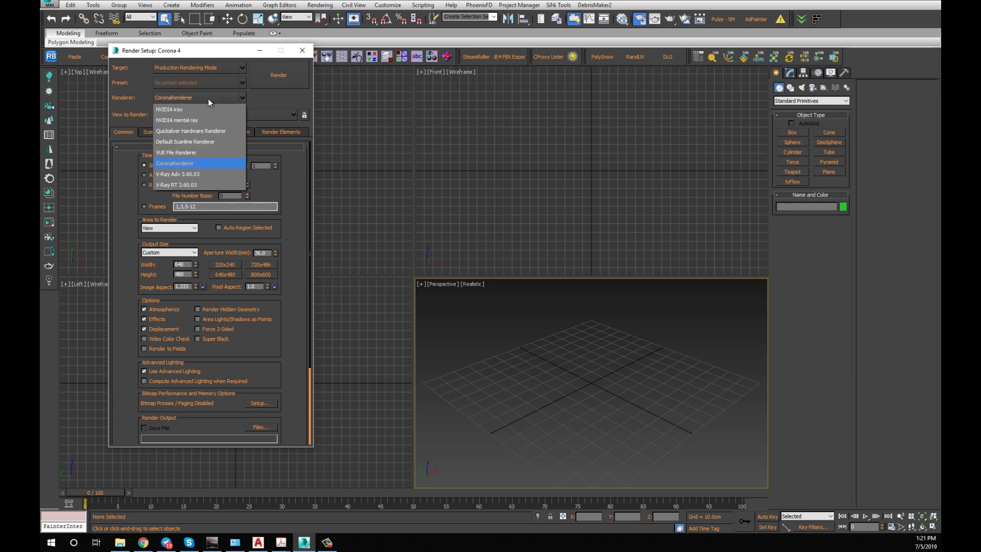
{"action": "left_click", "coordinate": [182, 160]}
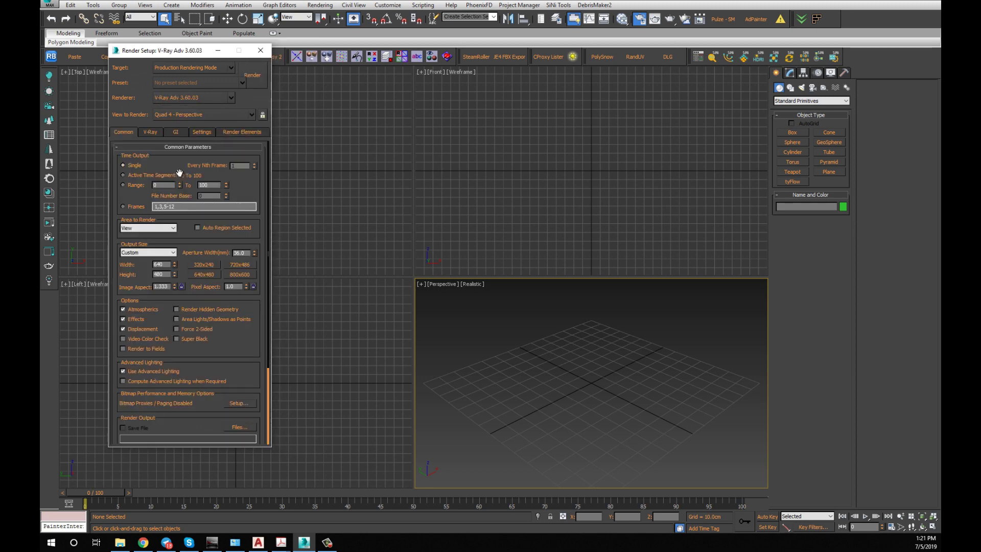
{"action": "left_click", "coordinate": [255, 76]}
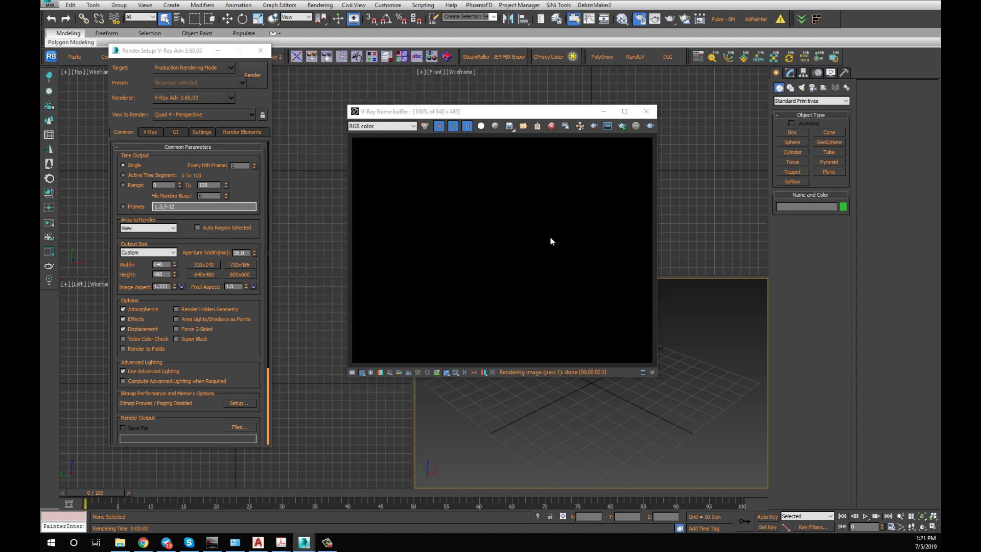
{"action": "left_click", "coordinate": [646, 111]}
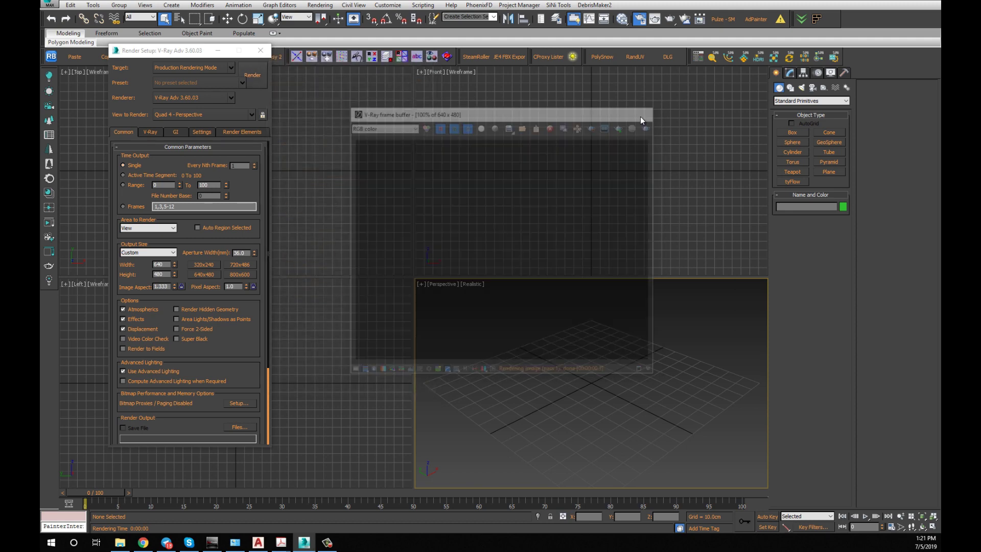
{"action": "left_click", "coordinate": [261, 72]}
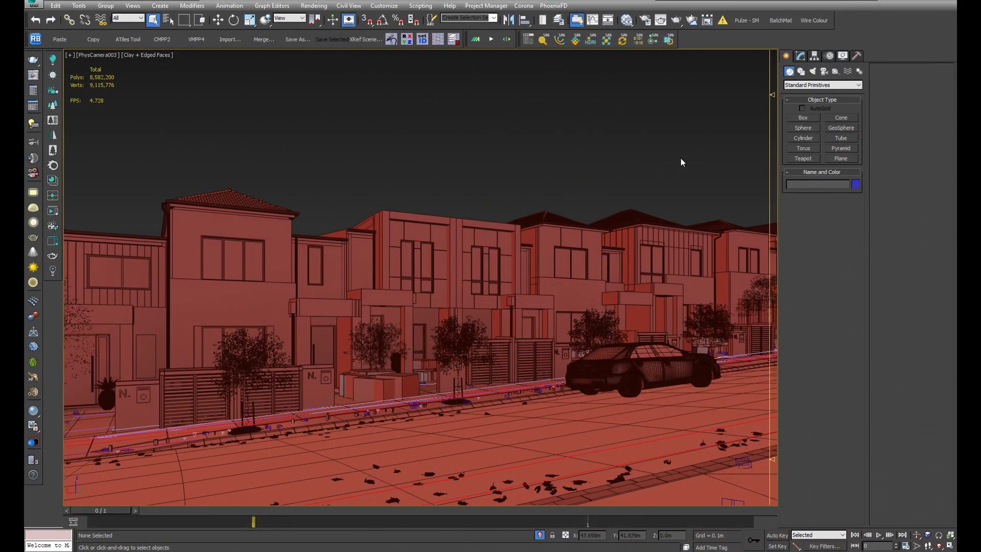
Start a production render of the townhouse street scene from the main toolbar.
{"action": "left_click", "coordinate": [675, 21]}
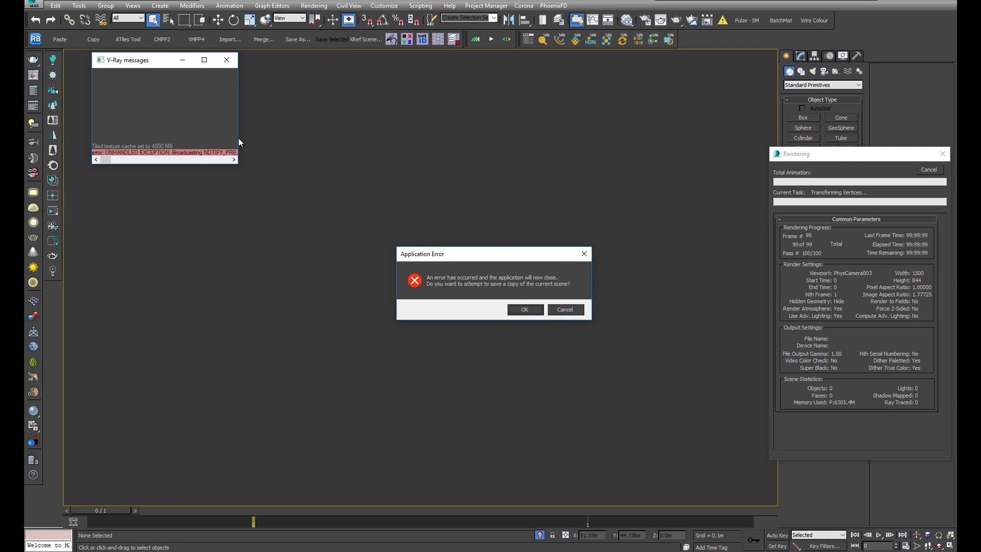
Widen the V-Ray messages window to read the full exception, then accept saving a scene copy.
{"action": "left_click", "coordinate": [235, 160]}
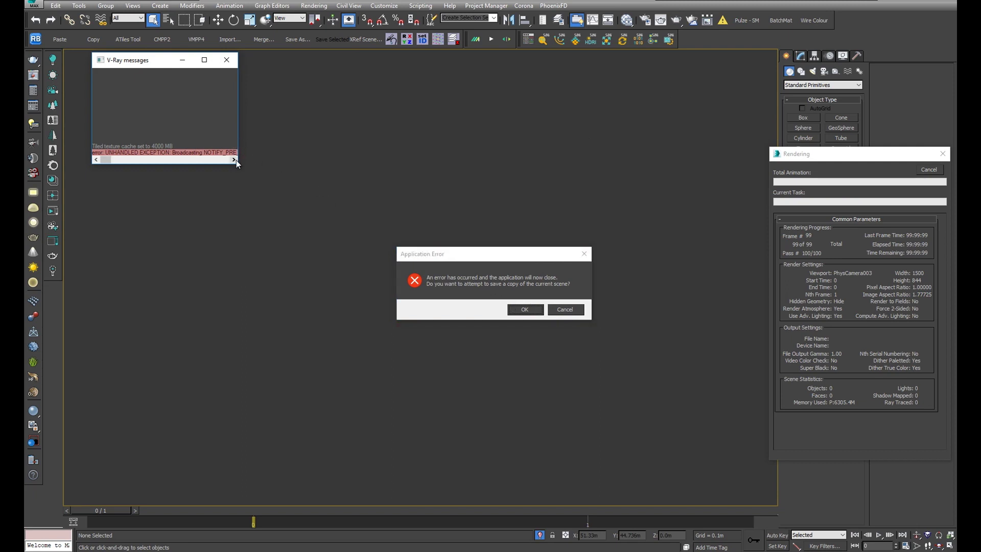
{"action": "left_click_drag", "start_coordinate": [238, 139], "coordinate": [629, 145]}
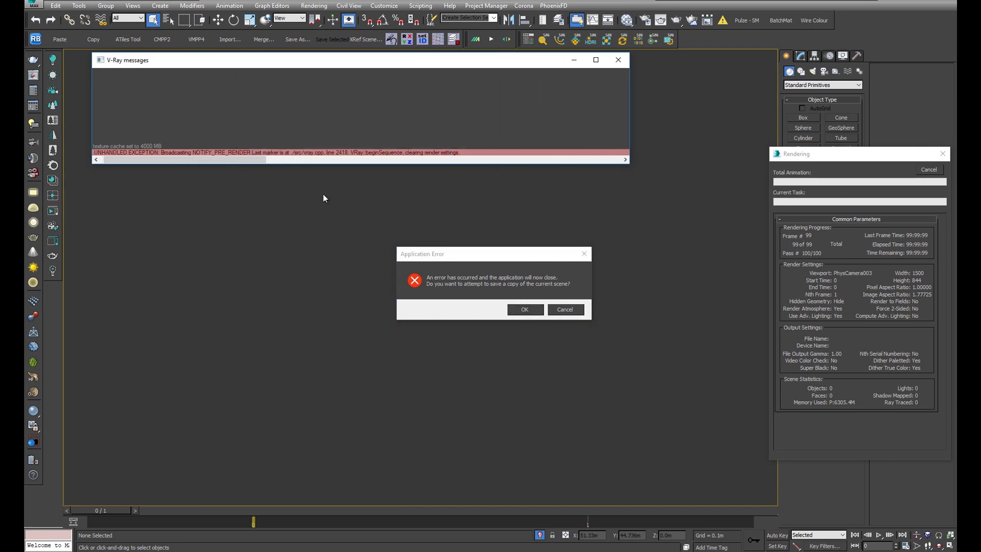
{"action": "left_click_drag", "start_coordinate": [216, 161], "coordinate": [160, 160]}
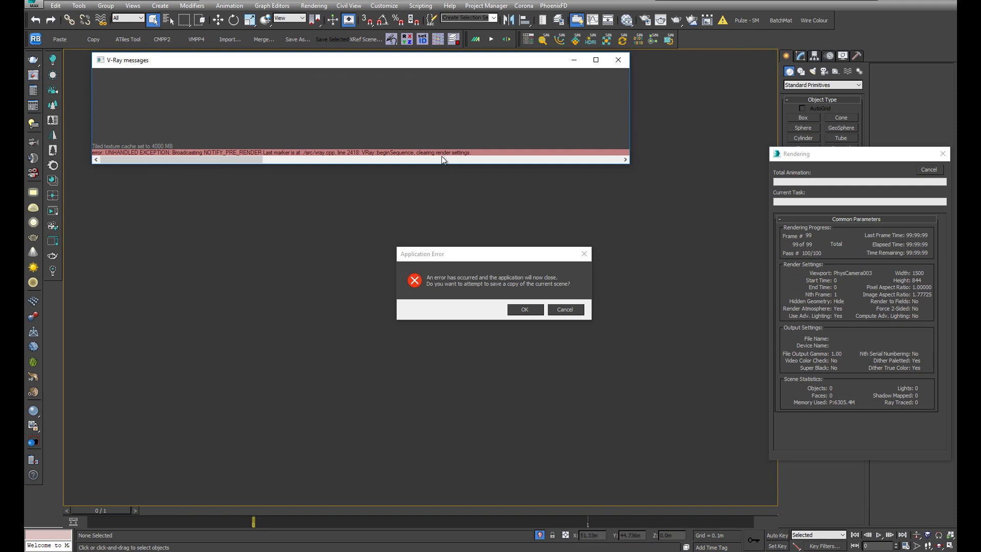
{"action": "left_click", "coordinate": [532, 311]}
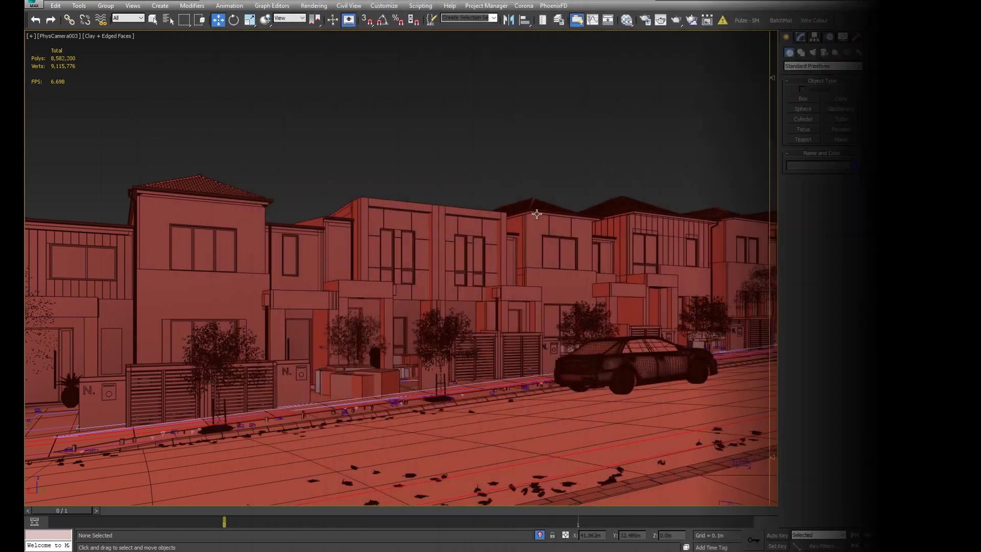
In the Layer Explorer, inspect the MultiScatterRenderLayer6437 layer, its objects and its options.
{"action": "left_click", "coordinate": [559, 20]}
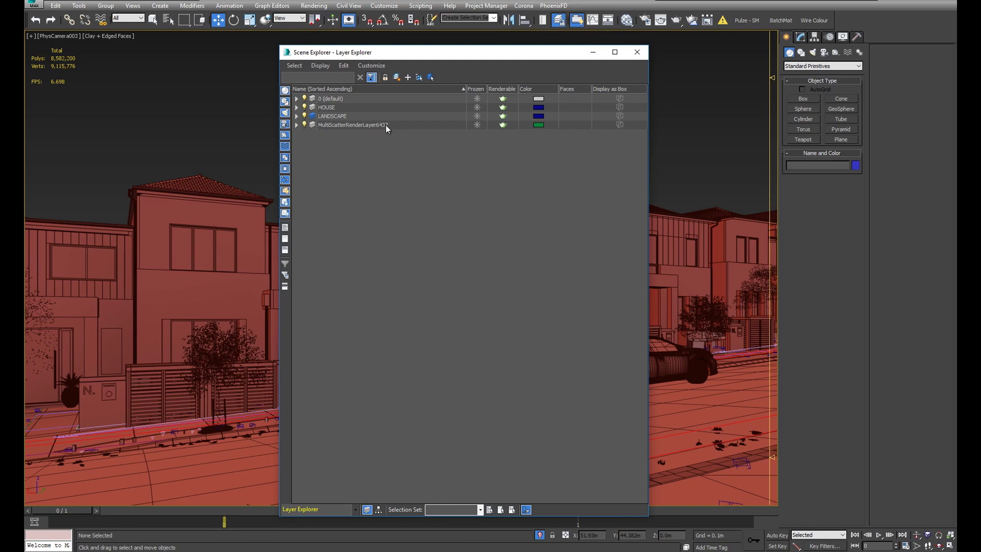
{"action": "left_click", "coordinate": [296, 125]}
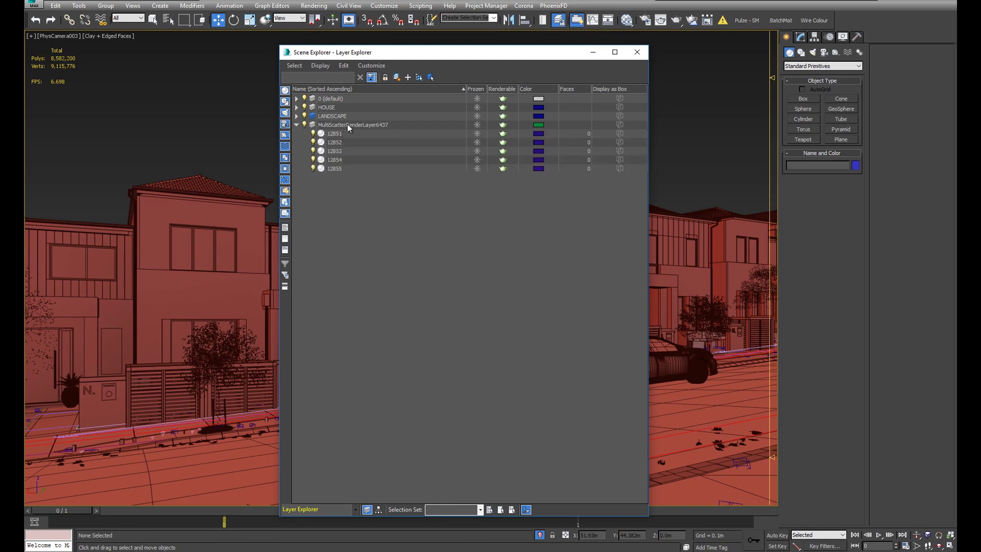
{"action": "left_click", "coordinate": [312, 126]}
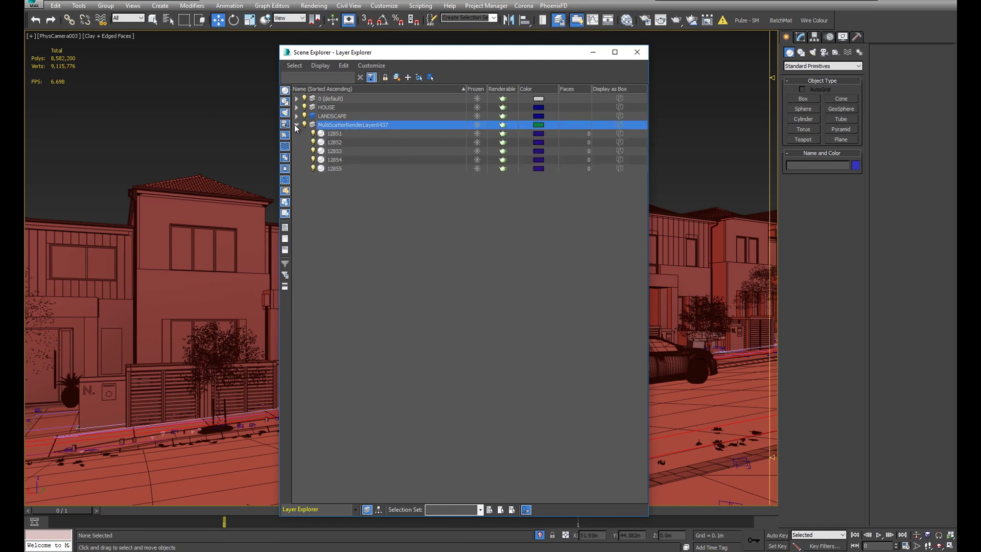
{"action": "left_click", "coordinate": [296, 125]}
{"action": "left_click", "coordinate": [348, 127]}
{"action": "right_click", "coordinate": [351, 124]}
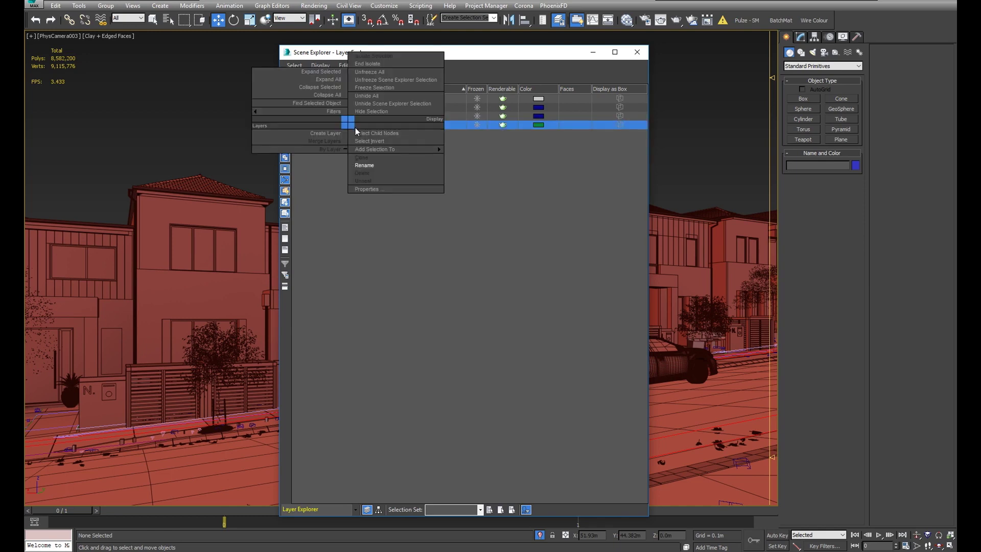
{"action": "left_click", "coordinate": [323, 172]}
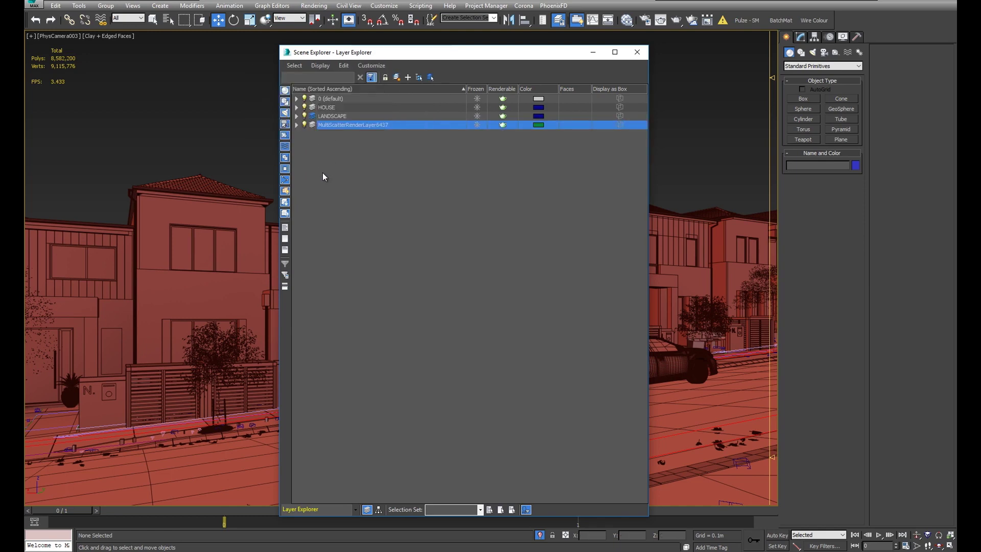
Delete objects 12851–12855, then the emptied MultiScatterRenderLayer6437 layer.
{"action": "double_click", "coordinate": [361, 125]}
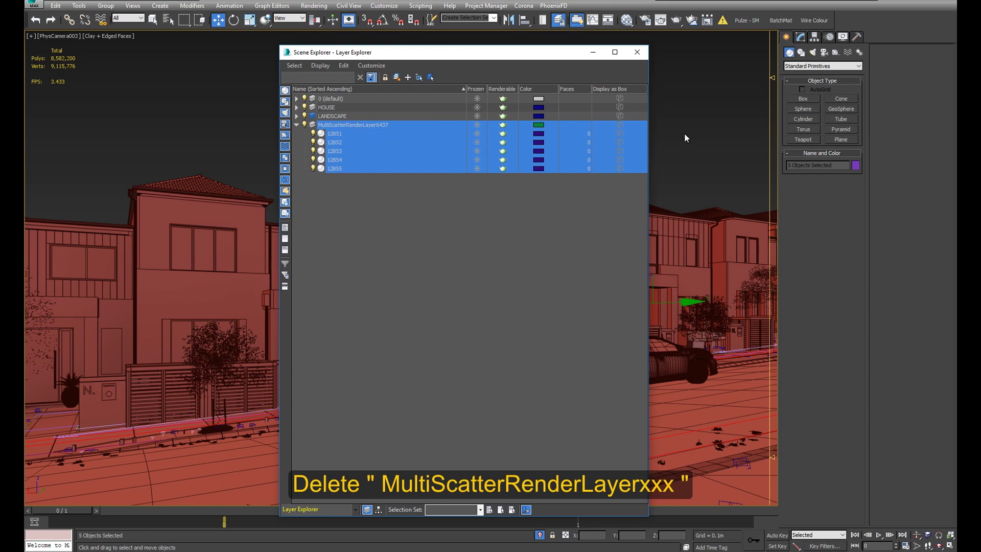
{"action": "key", "text": "Delete"}
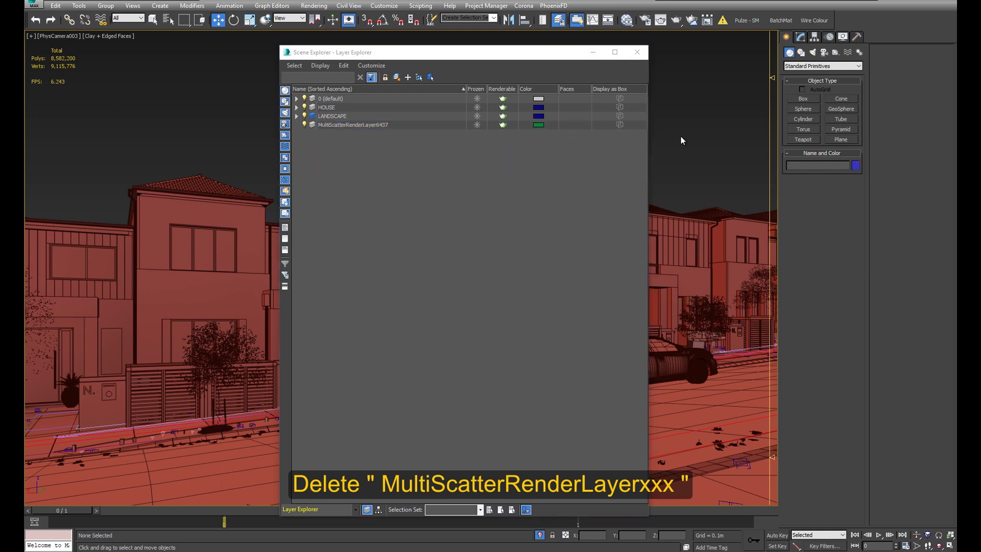
{"action": "left_click", "coordinate": [370, 124]}
{"action": "right_click", "coordinate": [370, 125]}
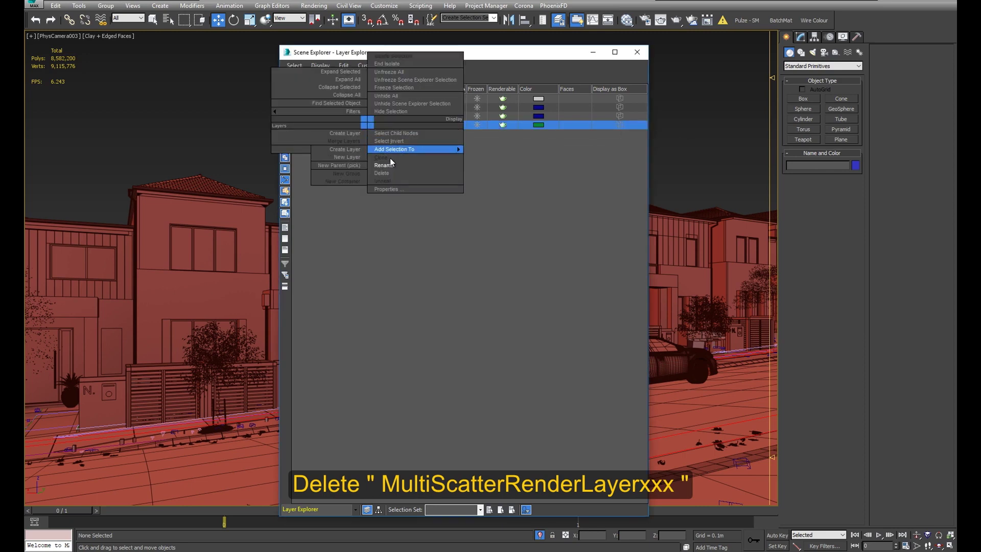
{"action": "left_click", "coordinate": [389, 165]}
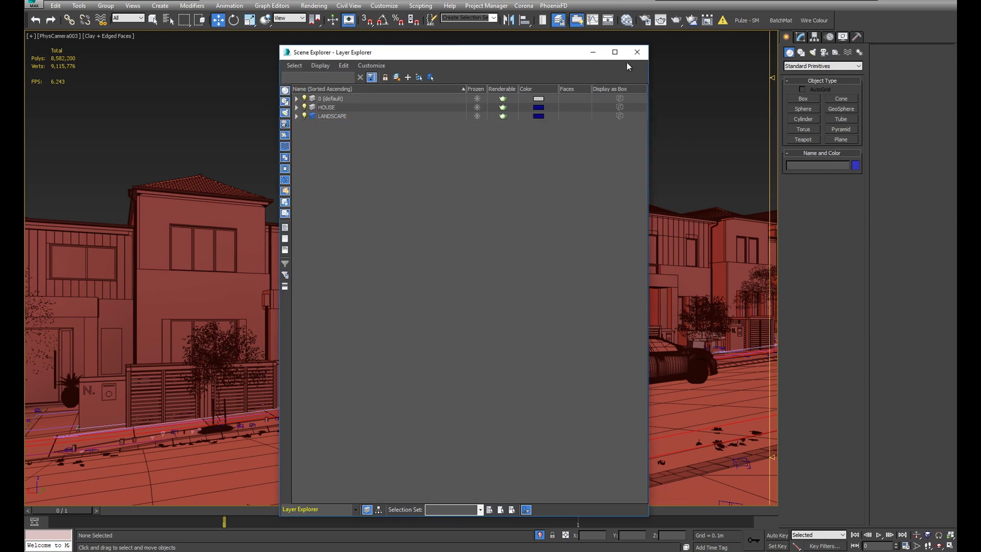
{"action": "left_click", "coordinate": [639, 55]}
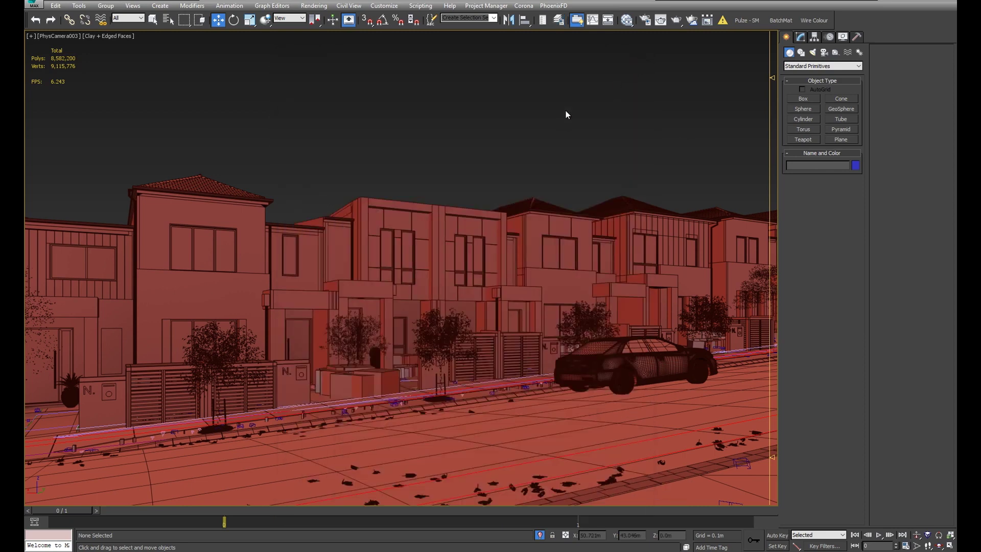
Render the townhouse street scene at 1000 x 563 in the V-Ray frame buffer.
{"action": "left_click", "coordinate": [673, 25]}
{"action": "key", "text": "shift+q"}
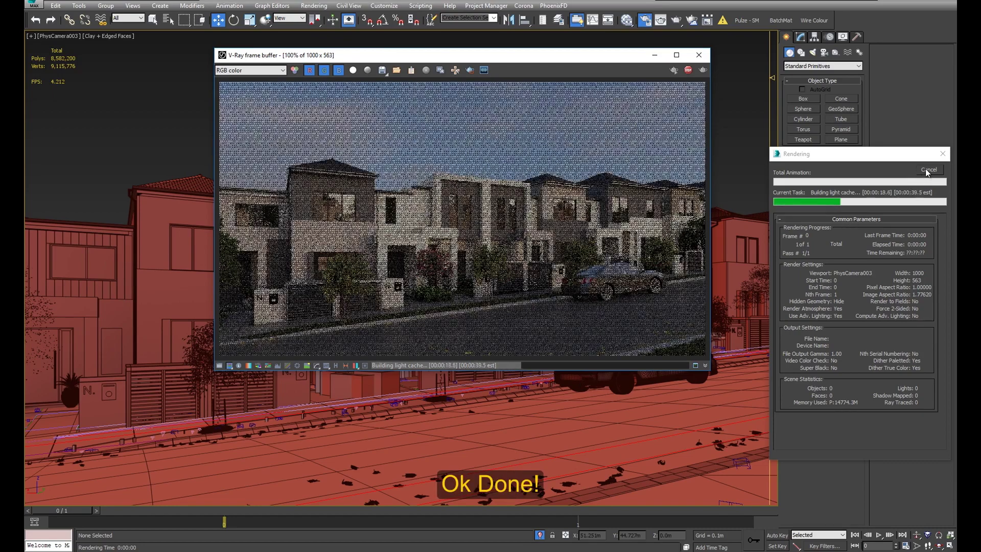
{"action": "left_click", "coordinate": [927, 170]}
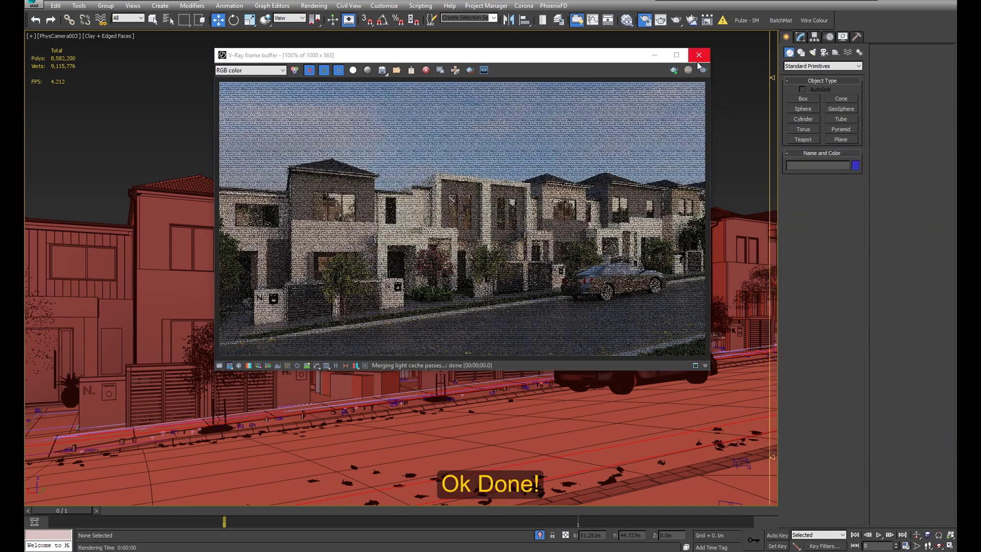